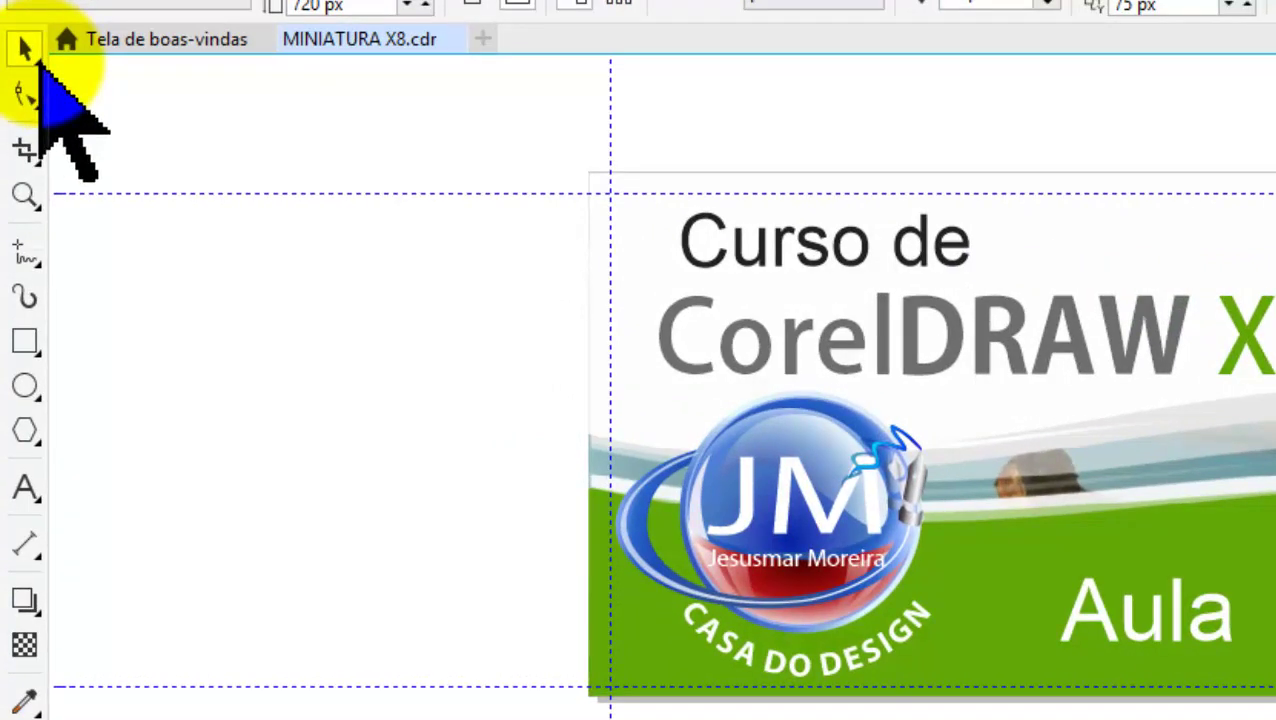
Review the selection tools and shape-editing tools flyouts in the toolbox.
{"action": "left_click", "coordinate": [36, 60]}
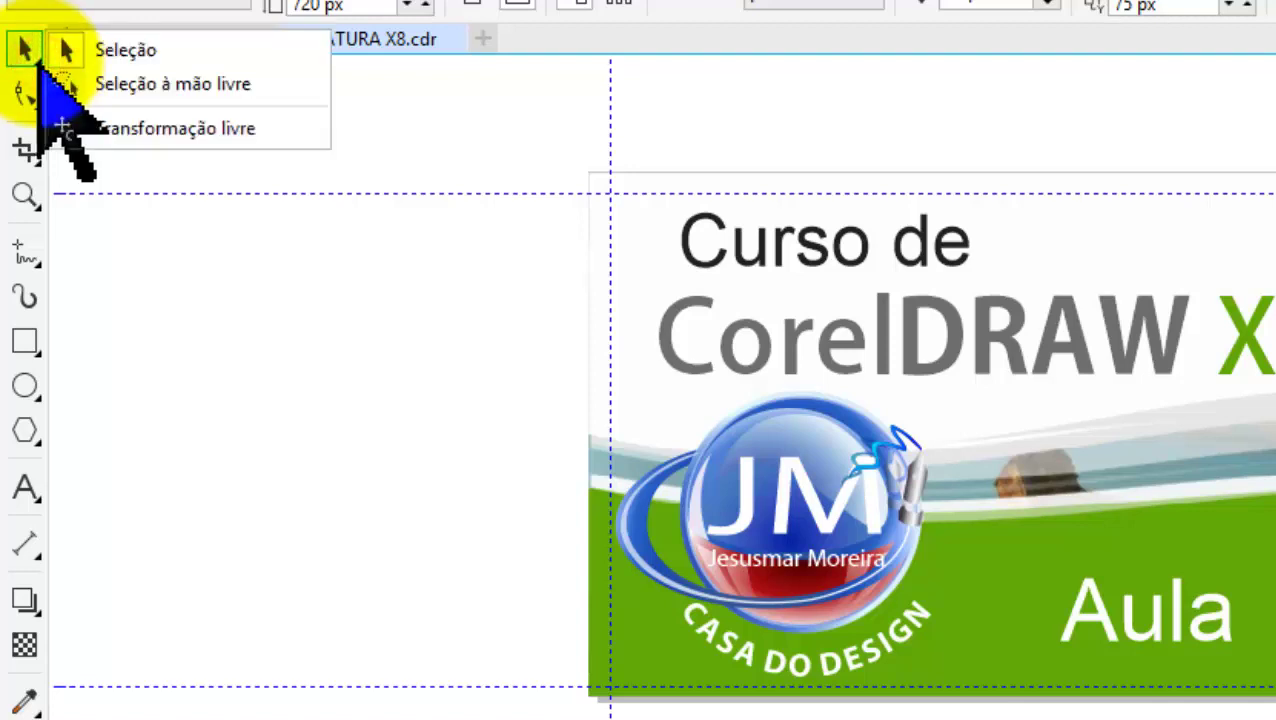
{"action": "left_click", "coordinate": [343, 372]}
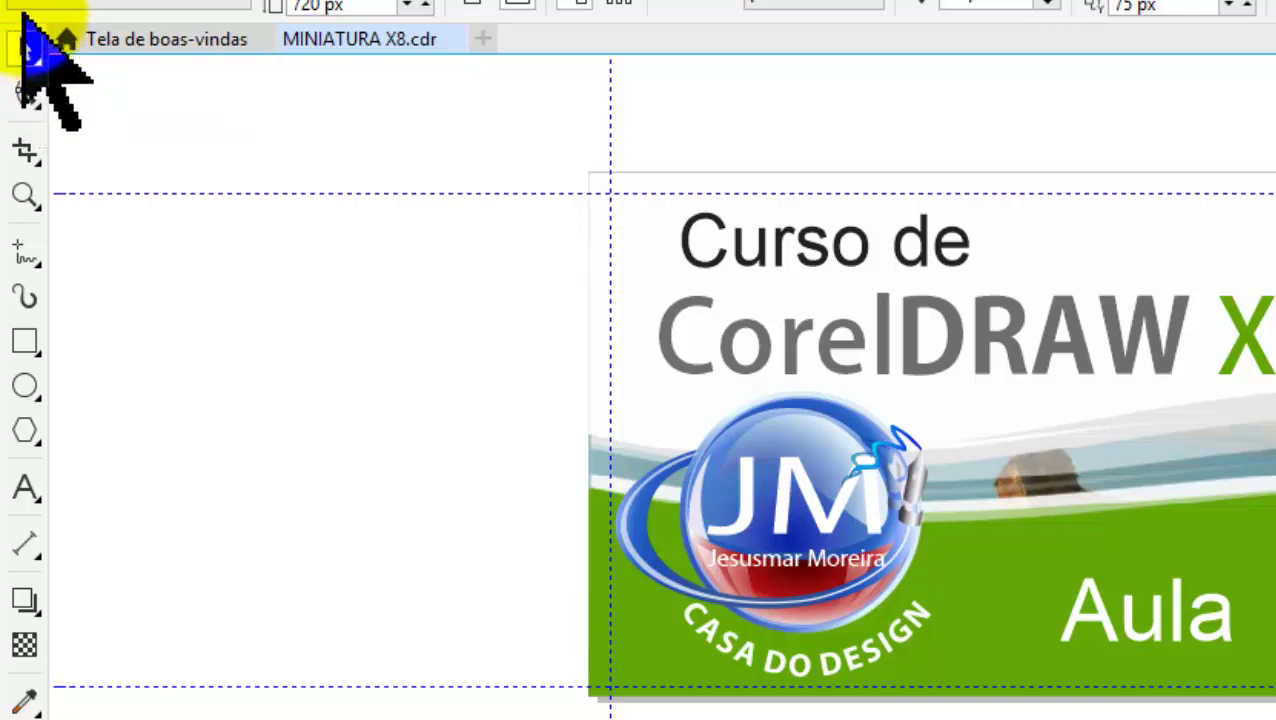
{"action": "left_click", "coordinate": [38, 58]}
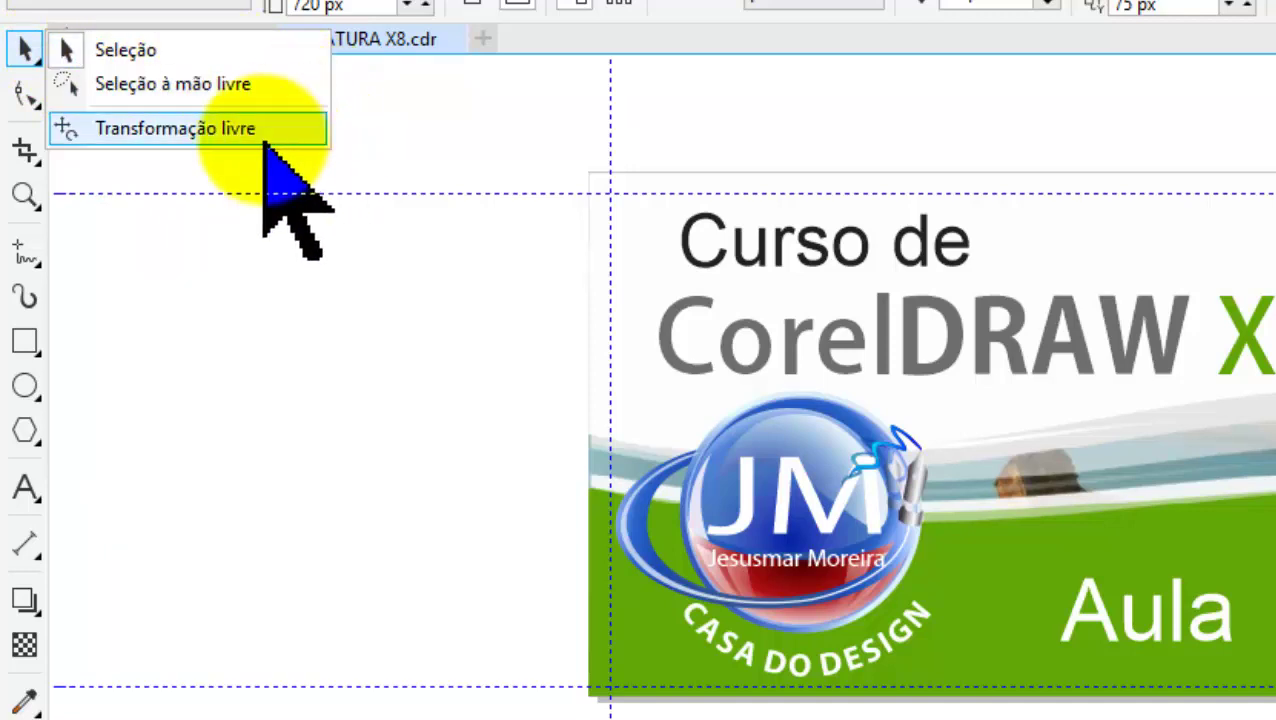
{"action": "left_click", "coordinate": [407, 144]}
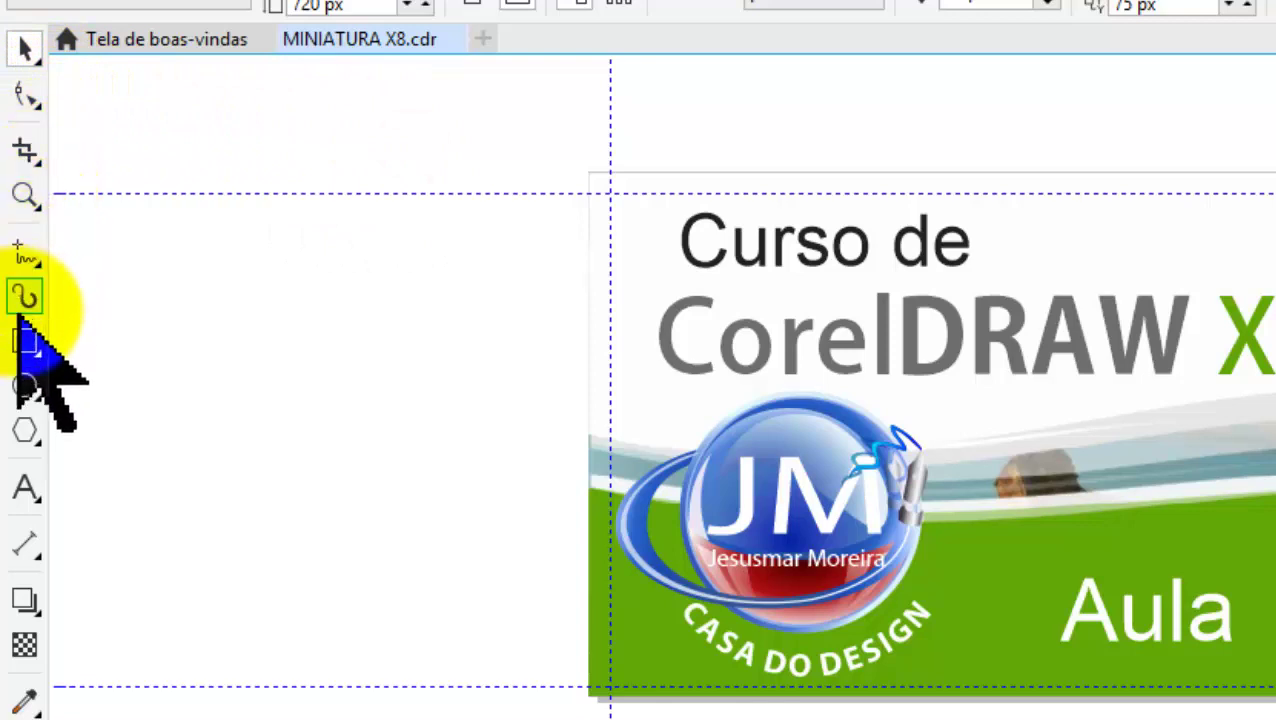
{"action": "left_click", "coordinate": [38, 99]}
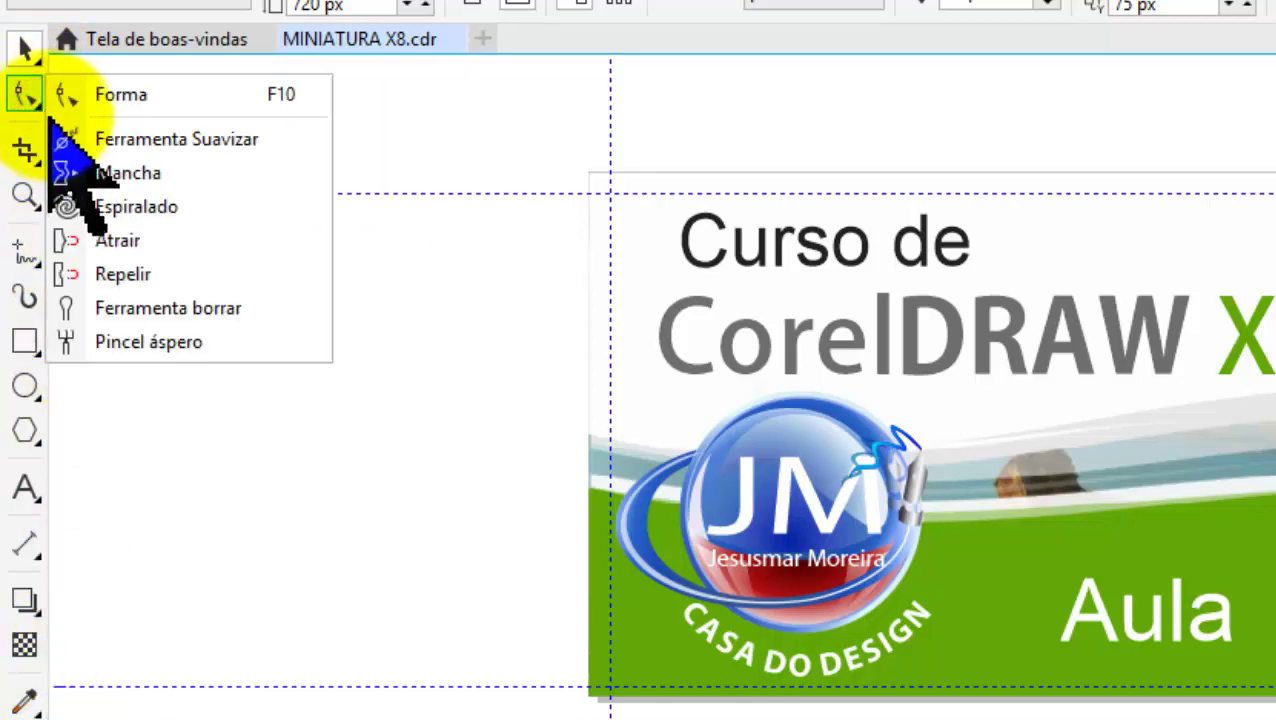
{"action": "left_click", "coordinate": [395, 338]}
Review the crop/knife/eraser, zoom/pan and freehand drawing tool flyouts.
{"action": "left_click", "coordinate": [35, 160]}
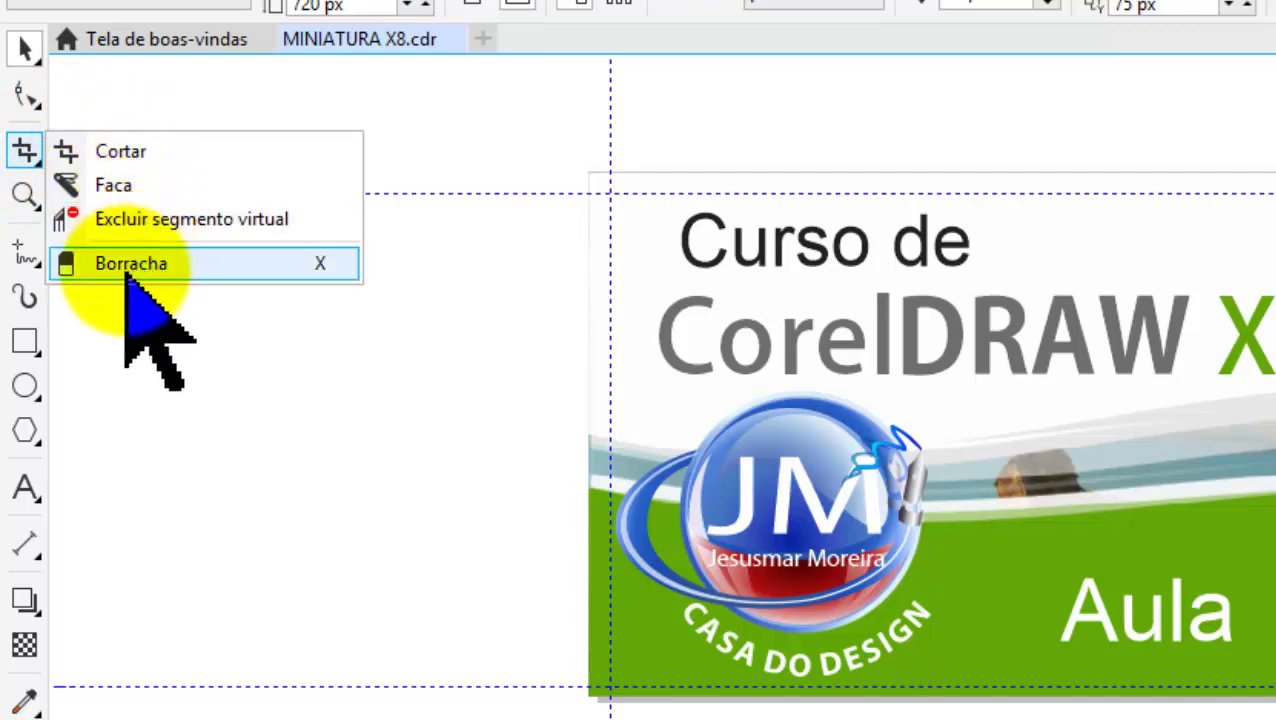
{"action": "left_click", "coordinate": [140, 385]}
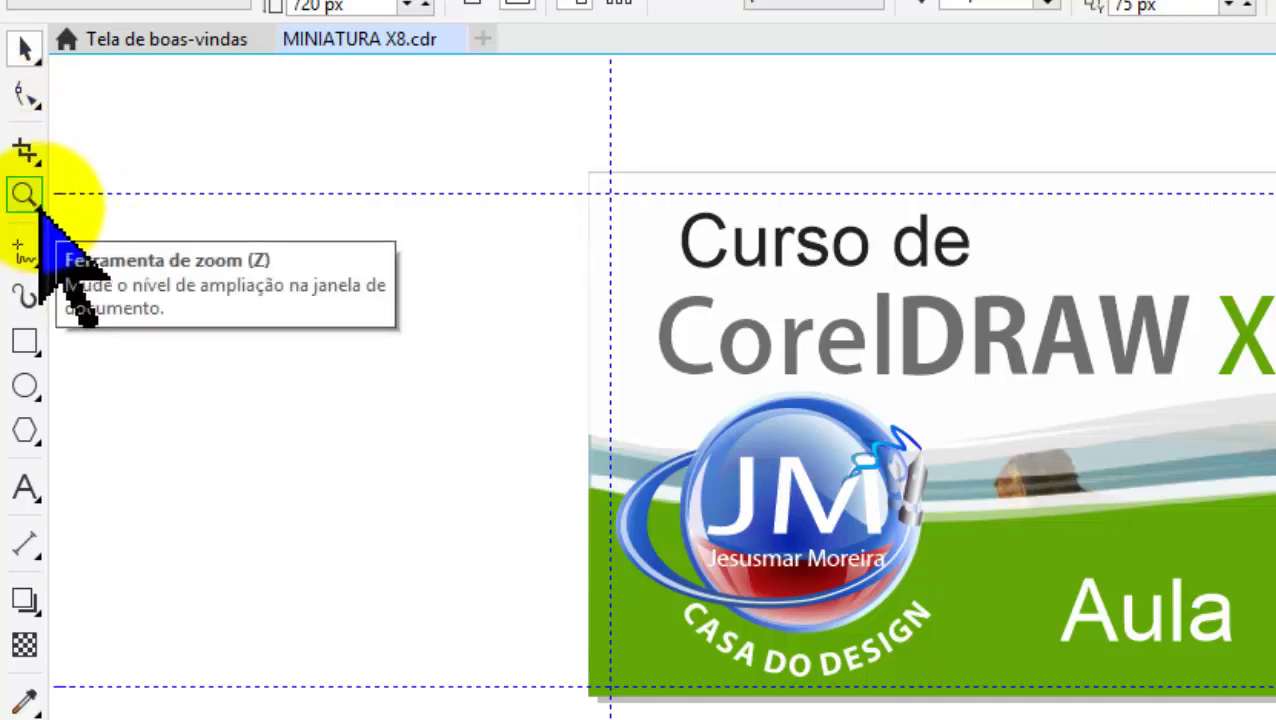
{"action": "left_click", "coordinate": [38, 208]}
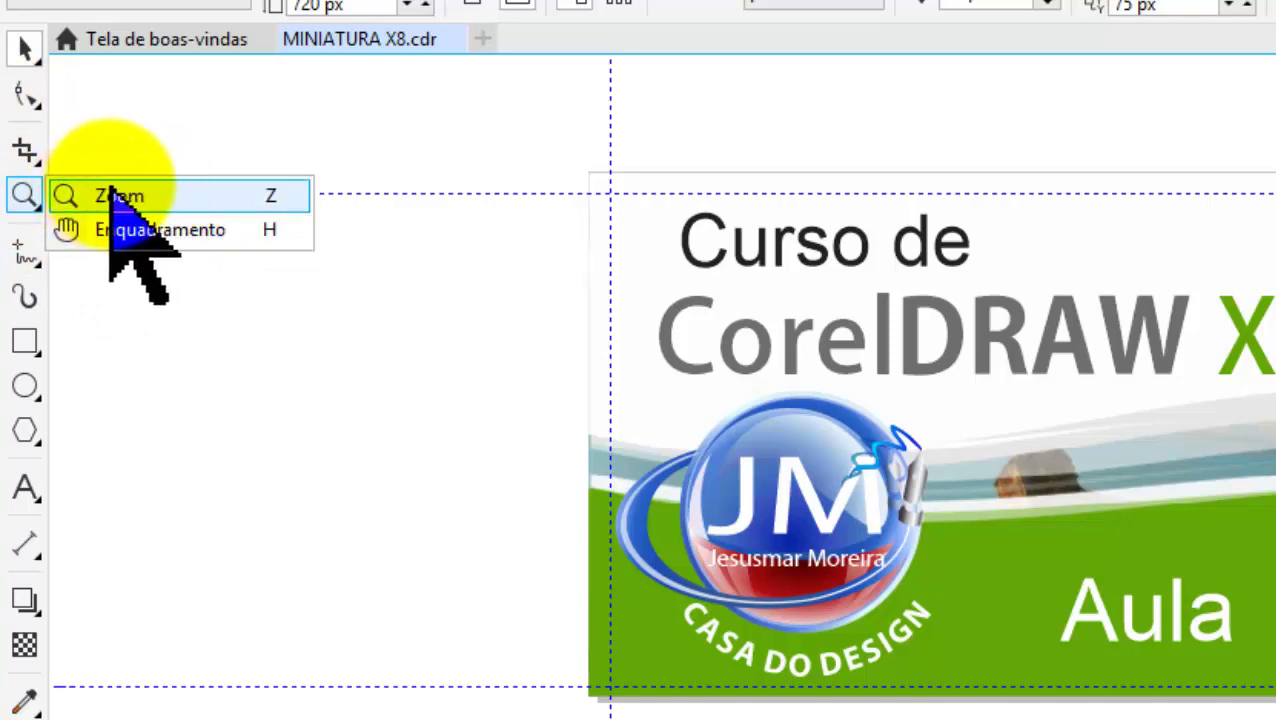
{"action": "left_click", "coordinate": [18, 250]}
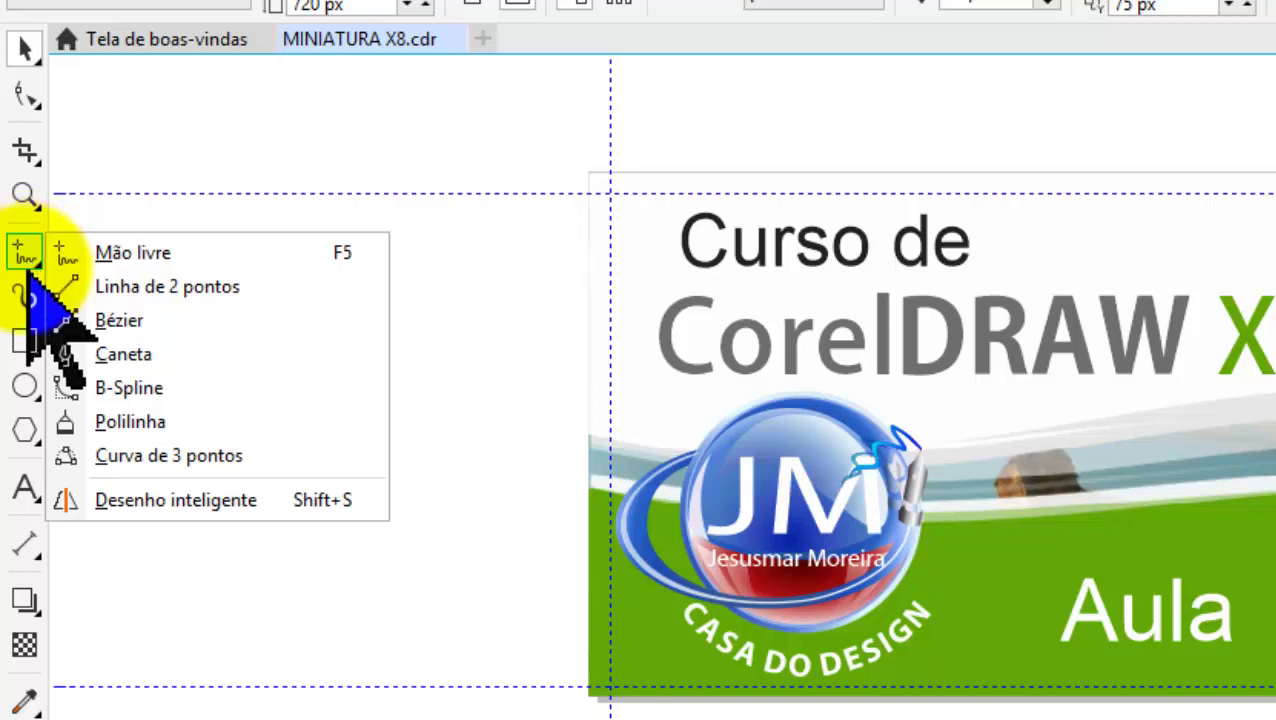
{"action": "mouse_move", "coordinate": [25, 295]}
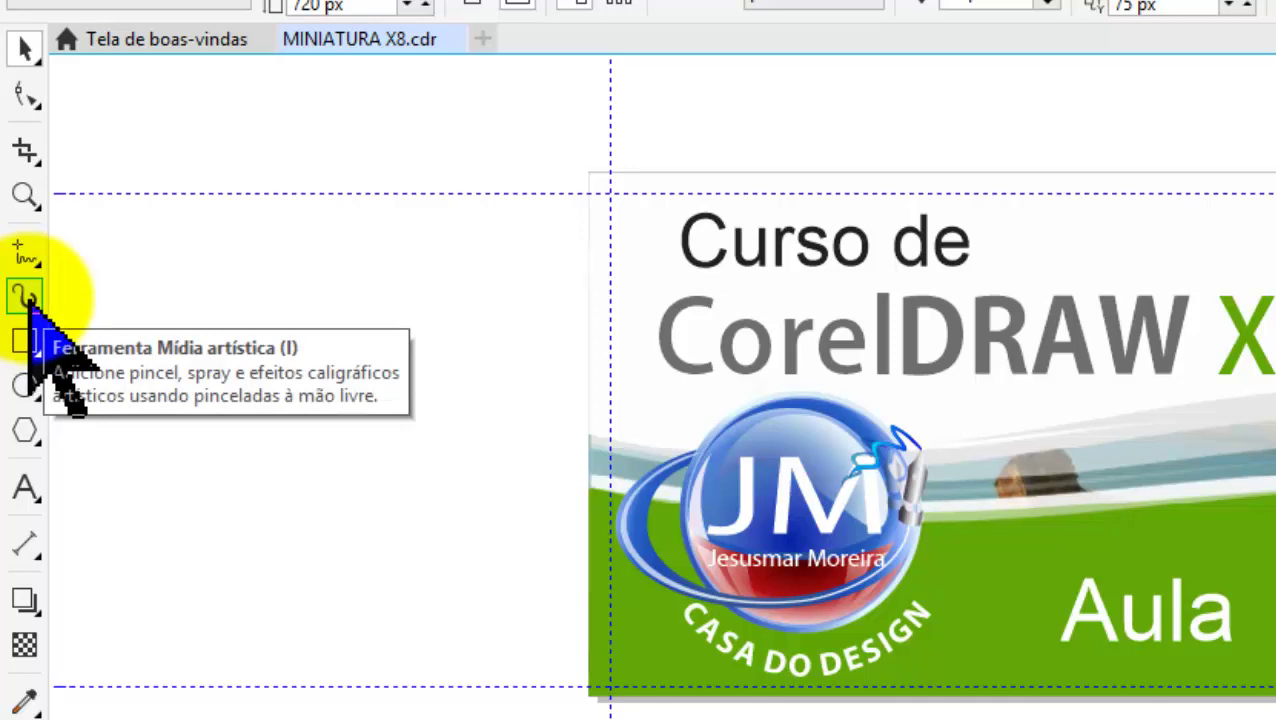
Review the Rectangle and Ellipse flyouts, ending on the Polygon, Star and Spiral tools group.
{"action": "left_click", "coordinate": [30, 342]}
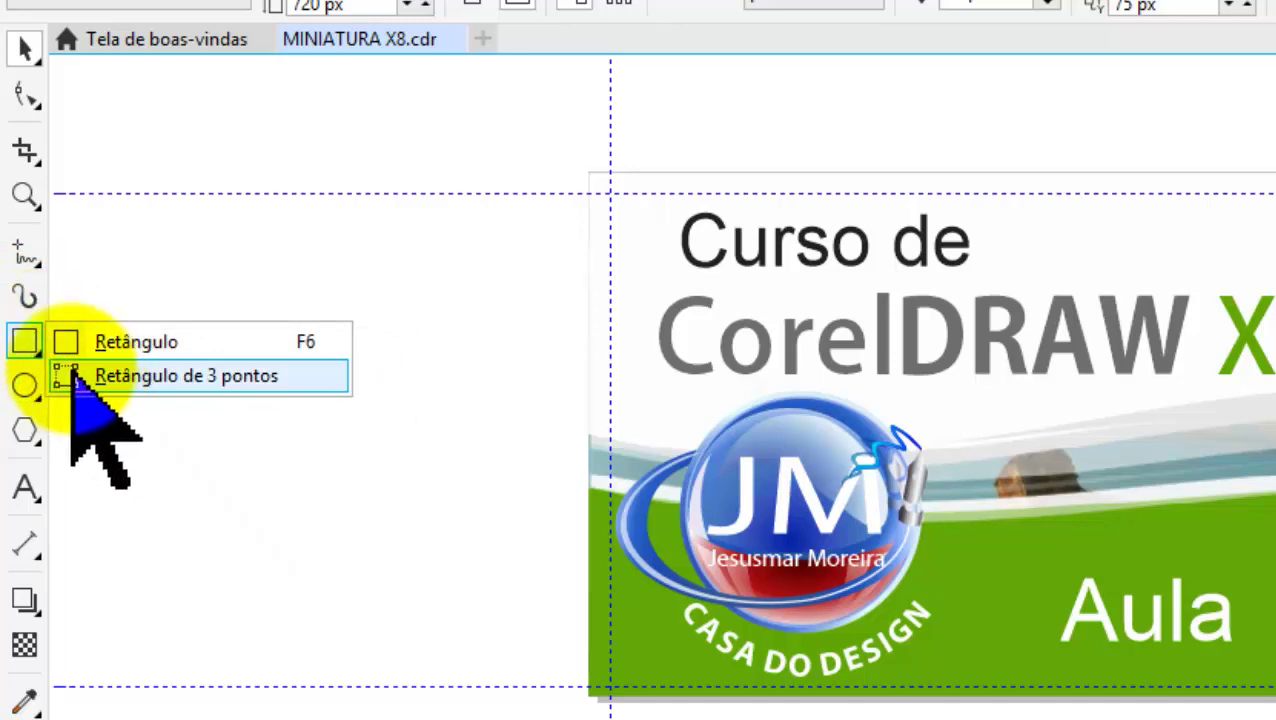
{"action": "left_click", "coordinate": [42, 350]}
{"action": "left_click", "coordinate": [38, 352]}
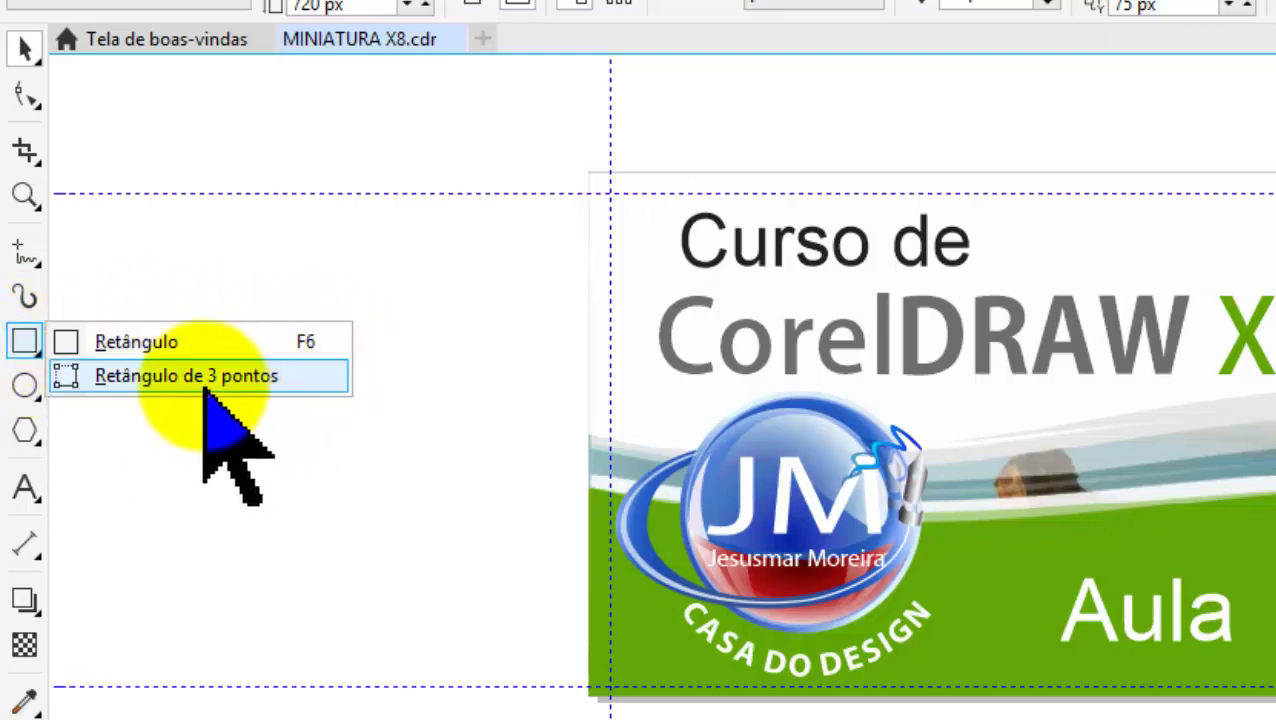
{"action": "left_click", "coordinate": [37, 396]}
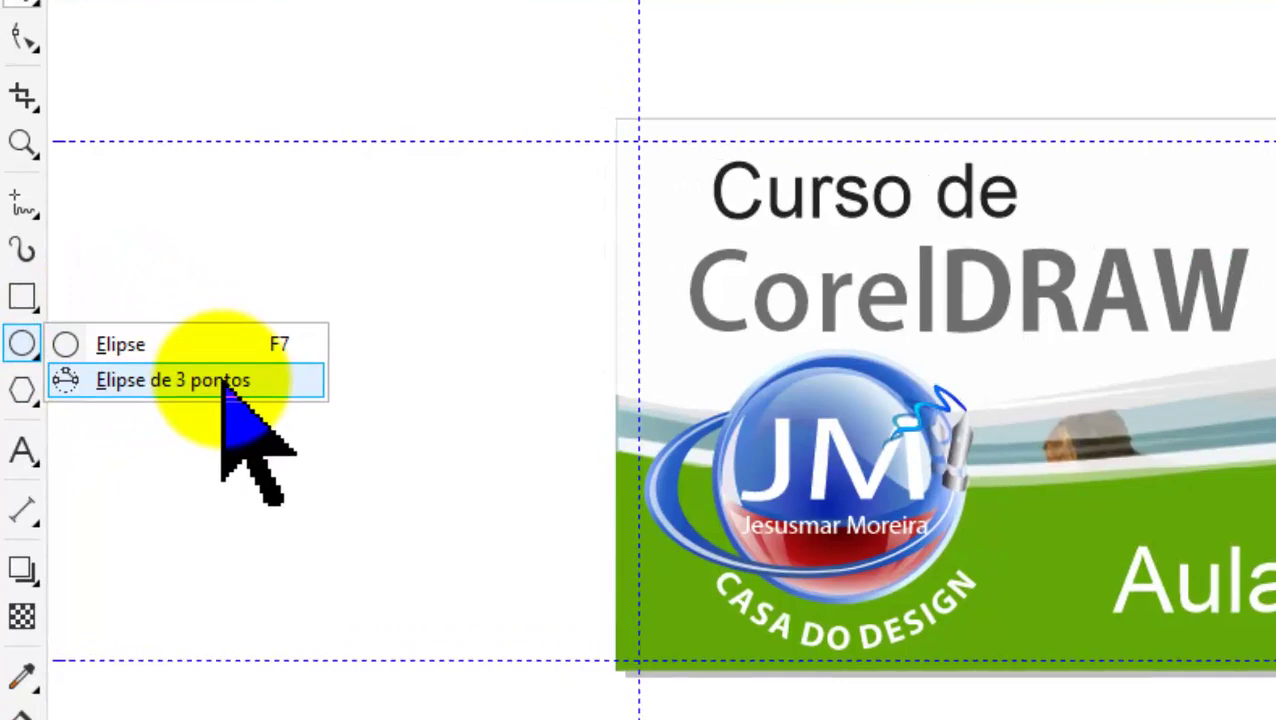
{"action": "left_click", "coordinate": [22, 390]}
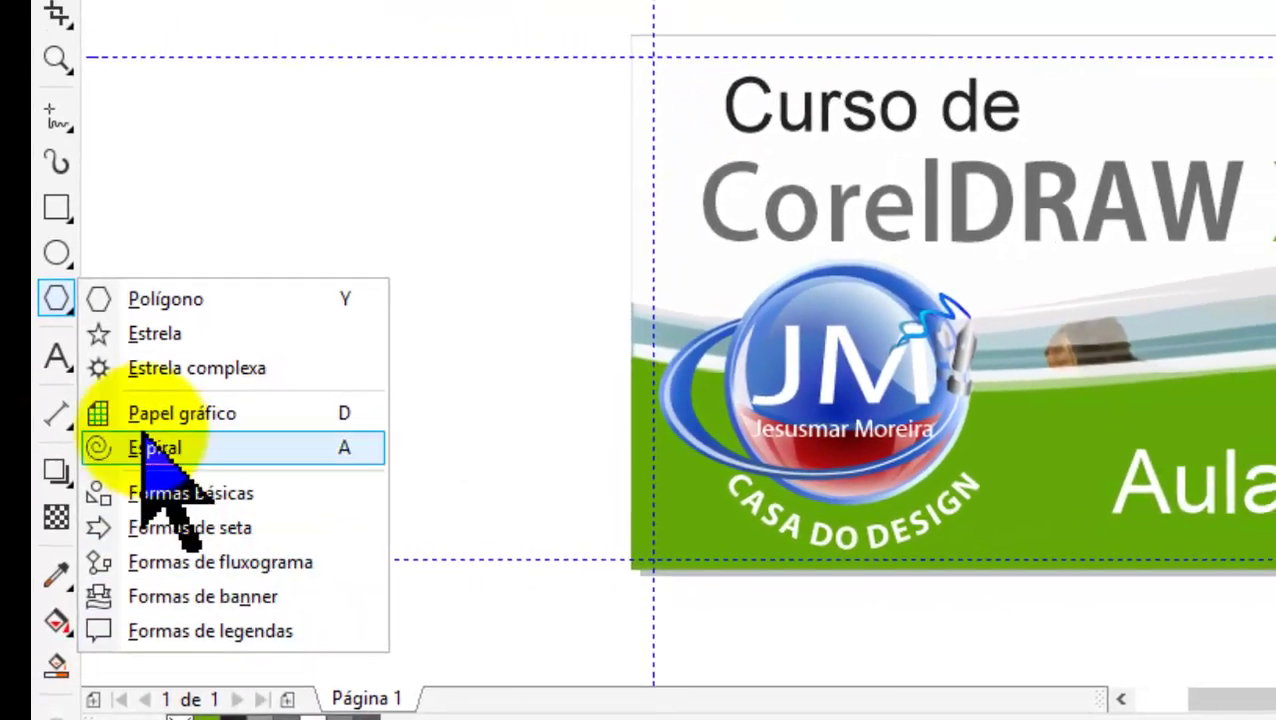
Browse the Text, Dimension, Effects, Eyedropper and Interactive Fill flyouts, leaving none open.
{"action": "left_click", "coordinate": [72, 402]}
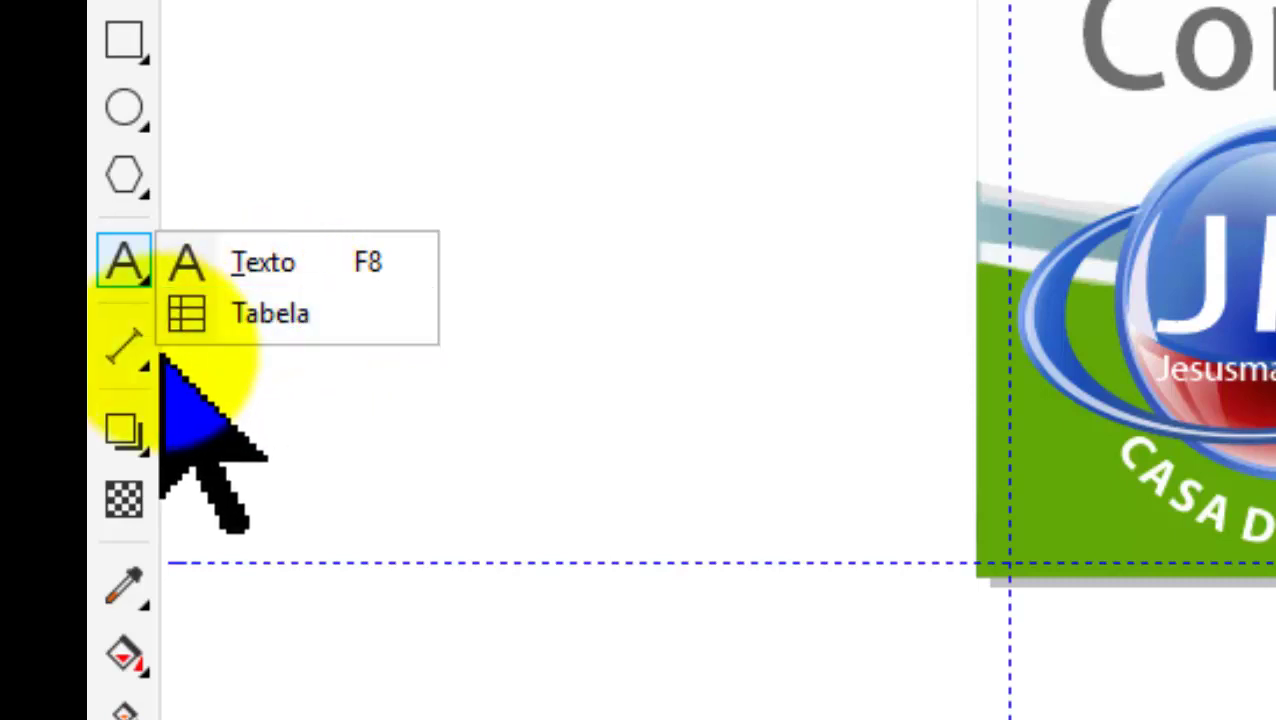
{"action": "left_click", "coordinate": [146, 362]}
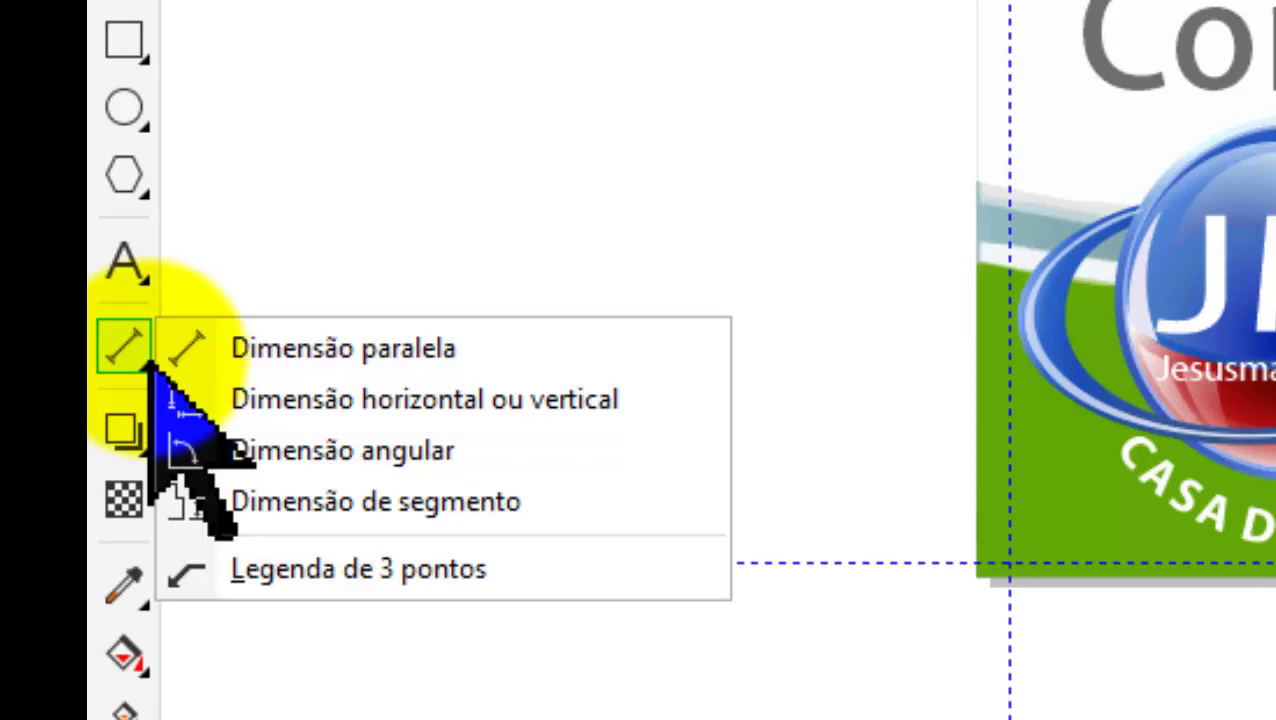
{"action": "left_click", "coordinate": [124, 436]}
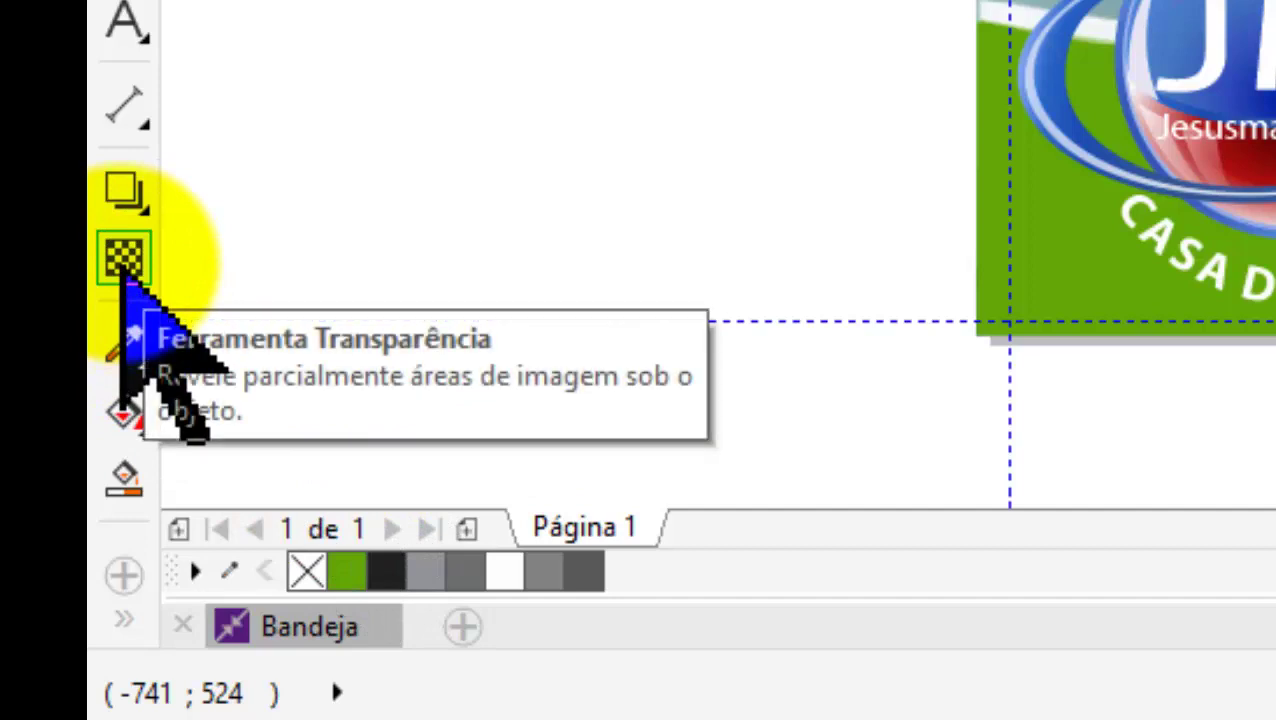
{"action": "left_click", "coordinate": [130, 335]}
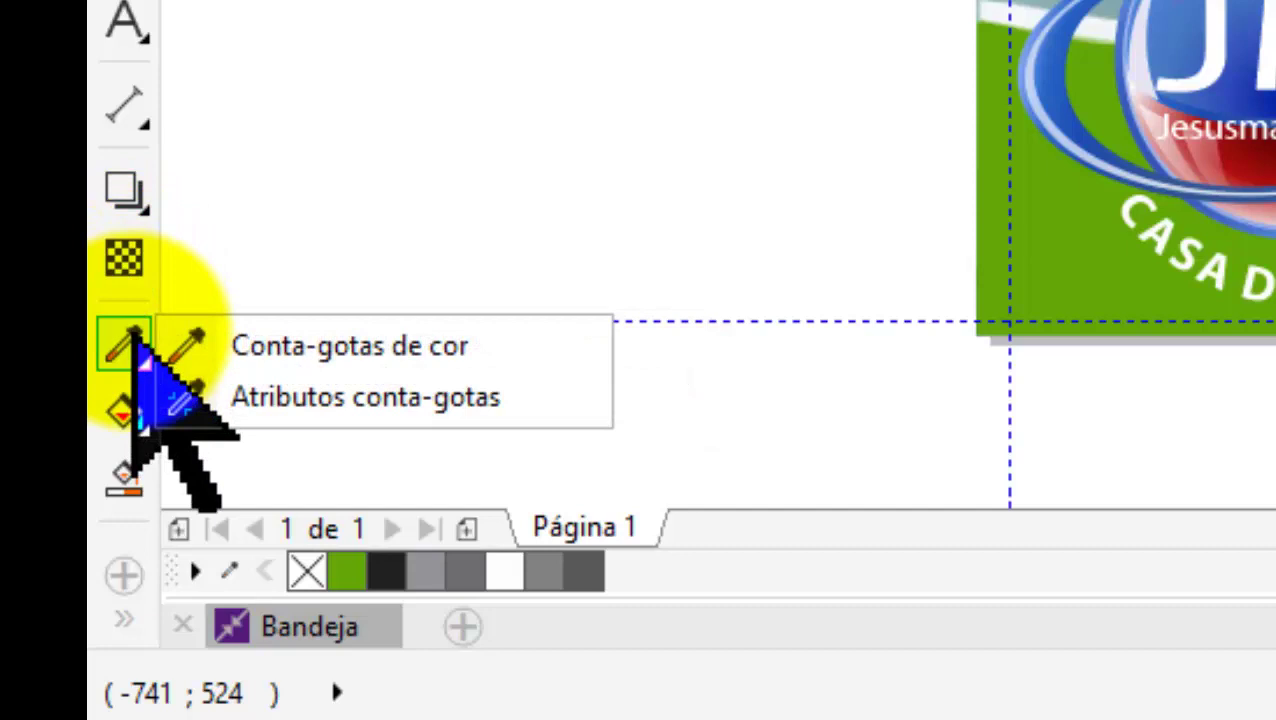
{"action": "left_click", "coordinate": [128, 412]}
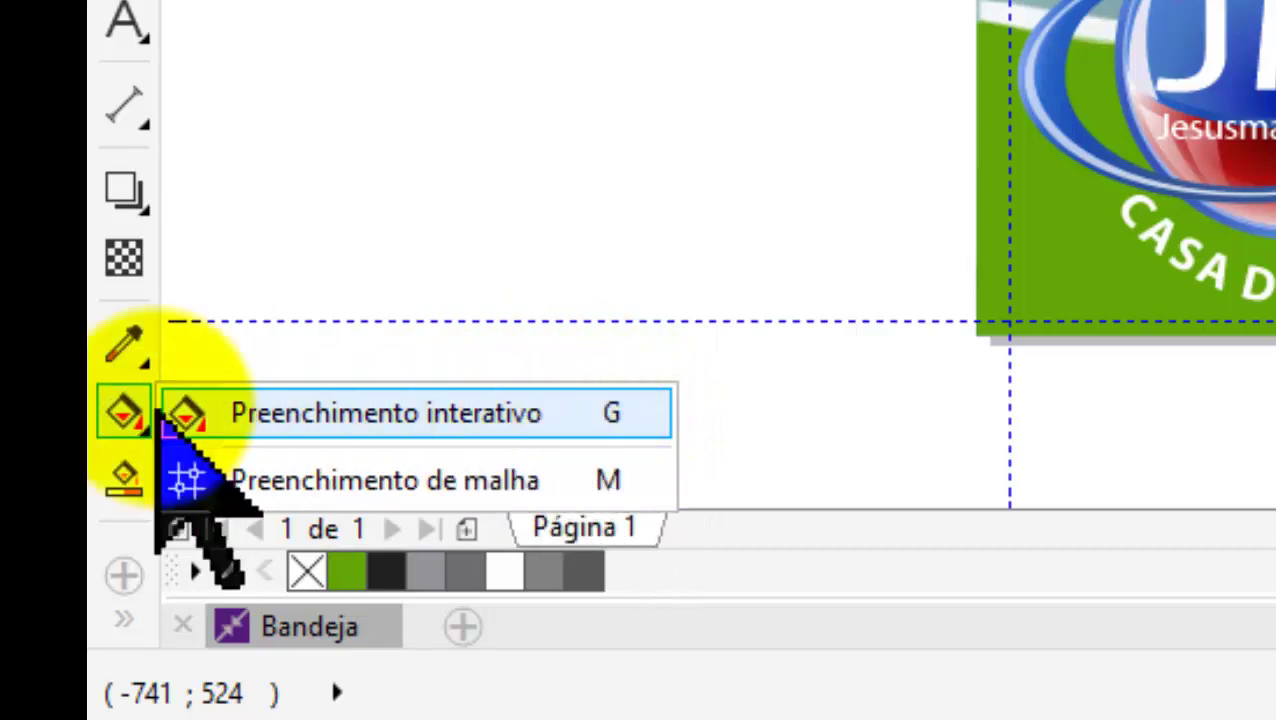
{"action": "left_click", "coordinate": [118, 474]}
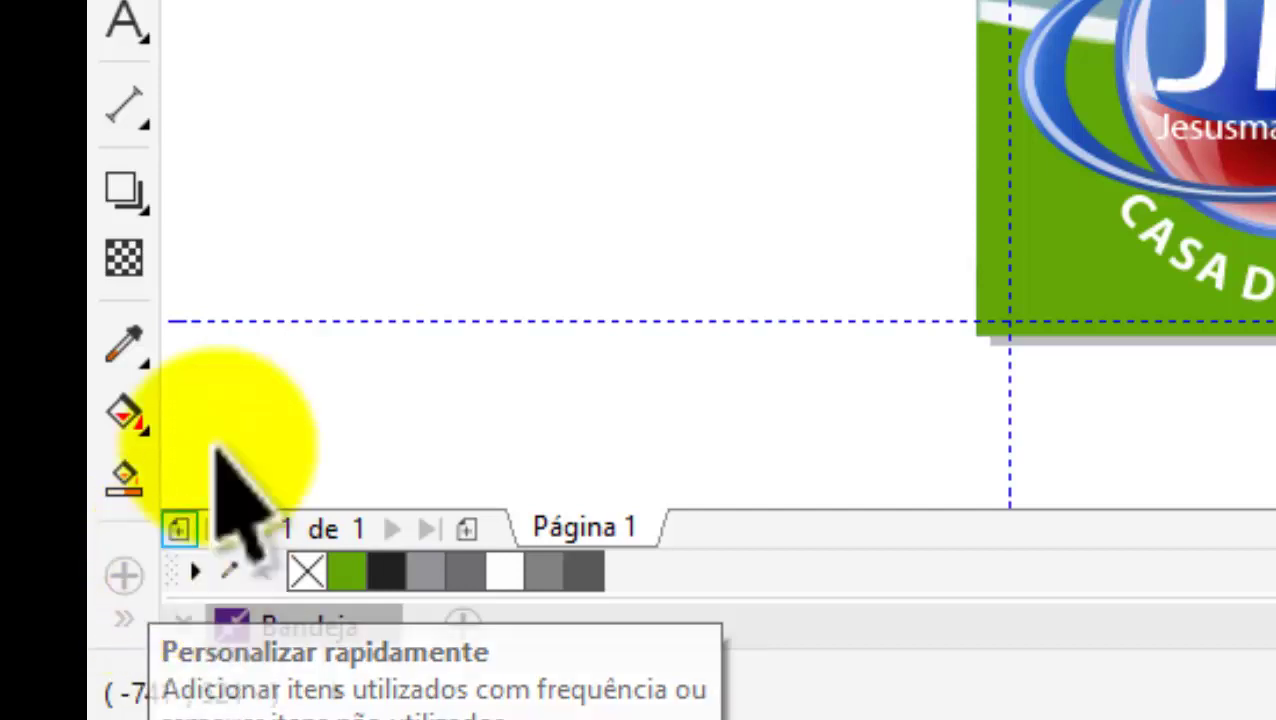
Tick Editar Preenchimento in the toolbox quick-customize list, then close the list.
{"action": "left_click", "coordinate": [125, 22]}
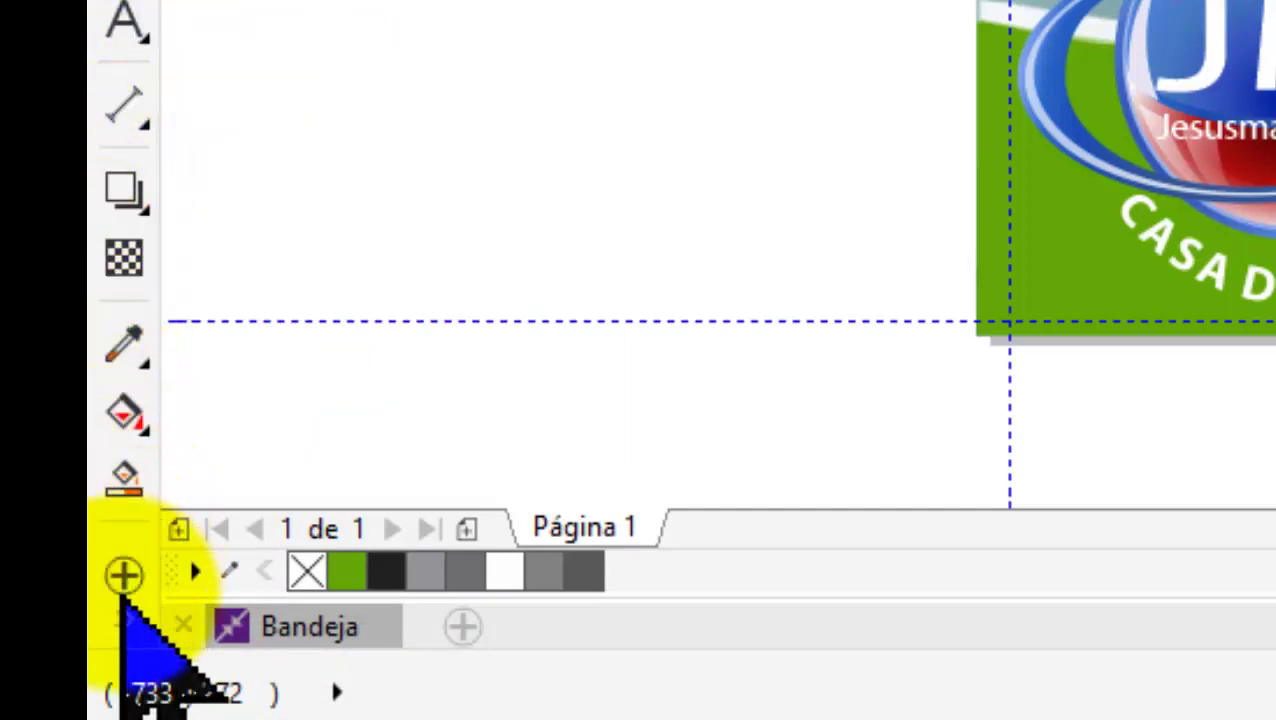
{"action": "left_click", "coordinate": [123, 580]}
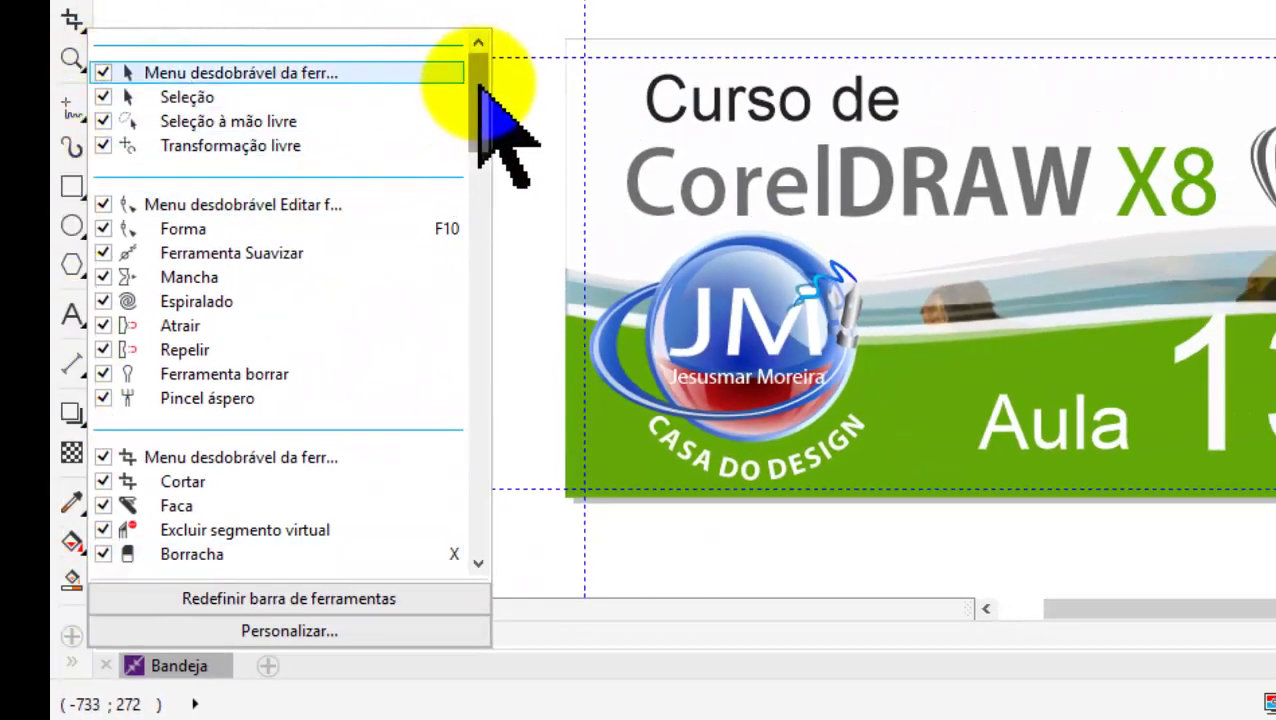
{"action": "left_click_drag", "start_coordinate": [479, 100], "coordinate": [505, 485]}
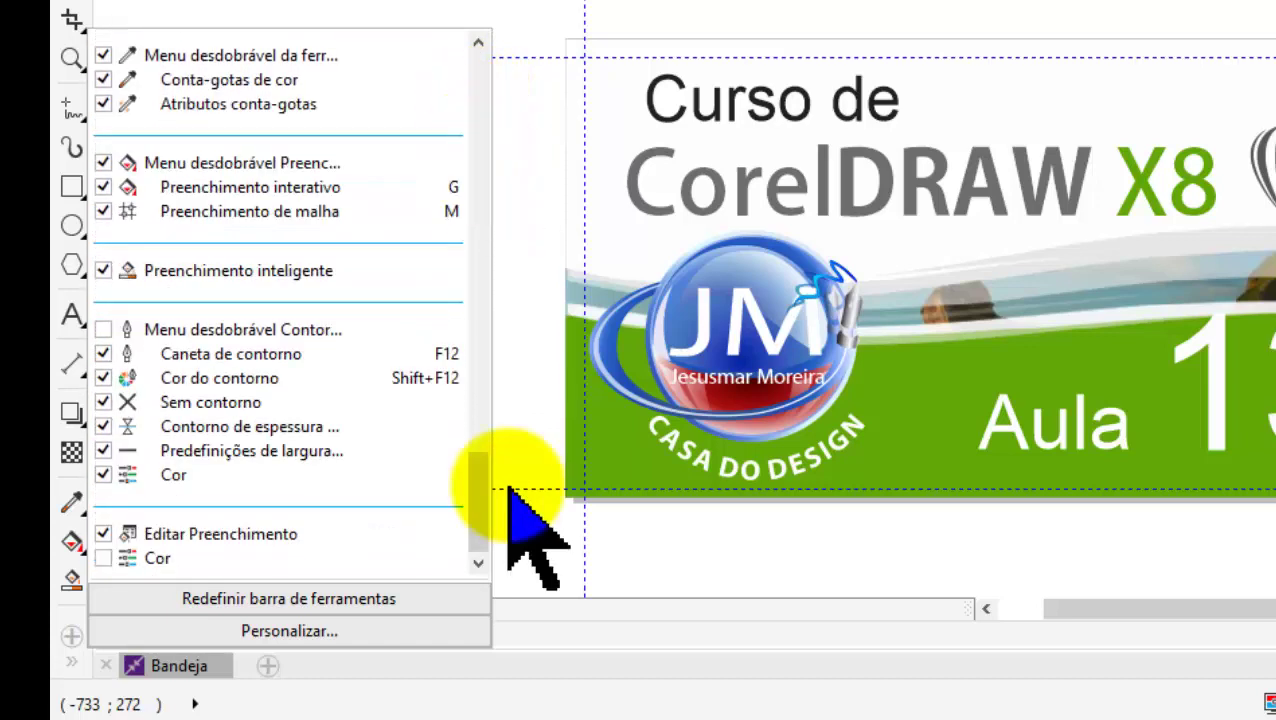
{"action": "left_click", "coordinate": [106, 330]}
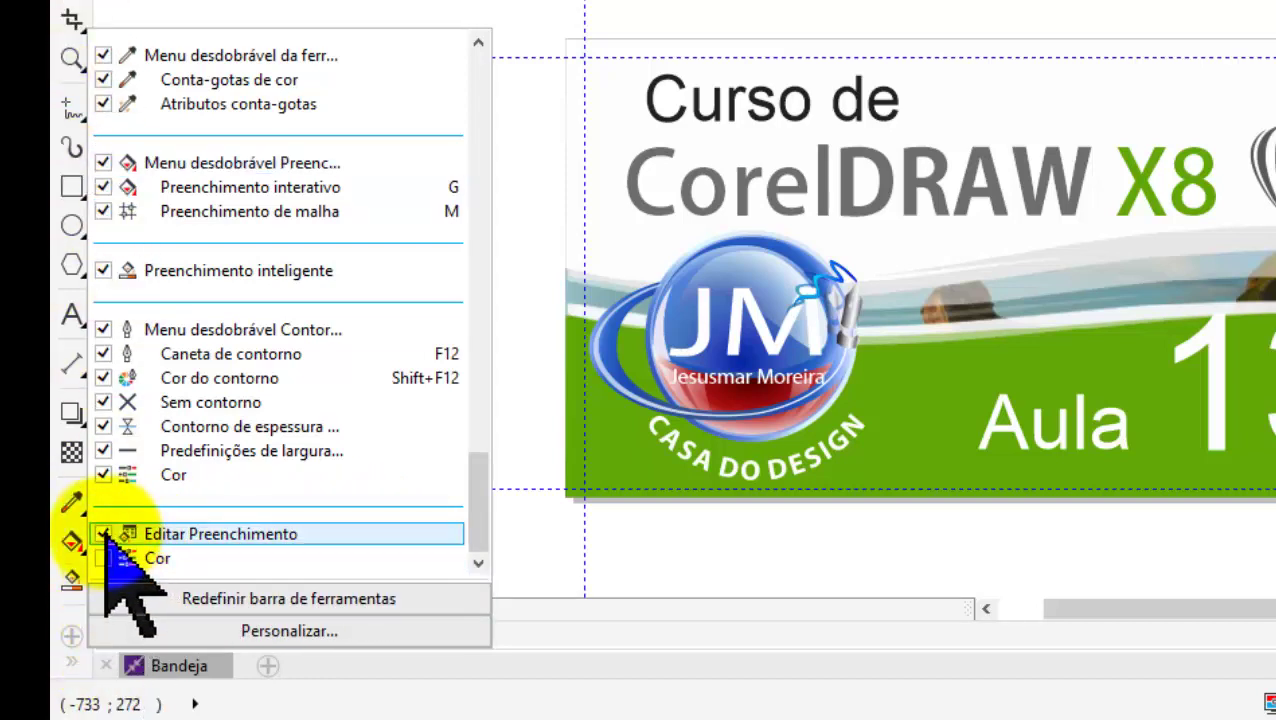
{"action": "left_click", "coordinate": [103, 534]}
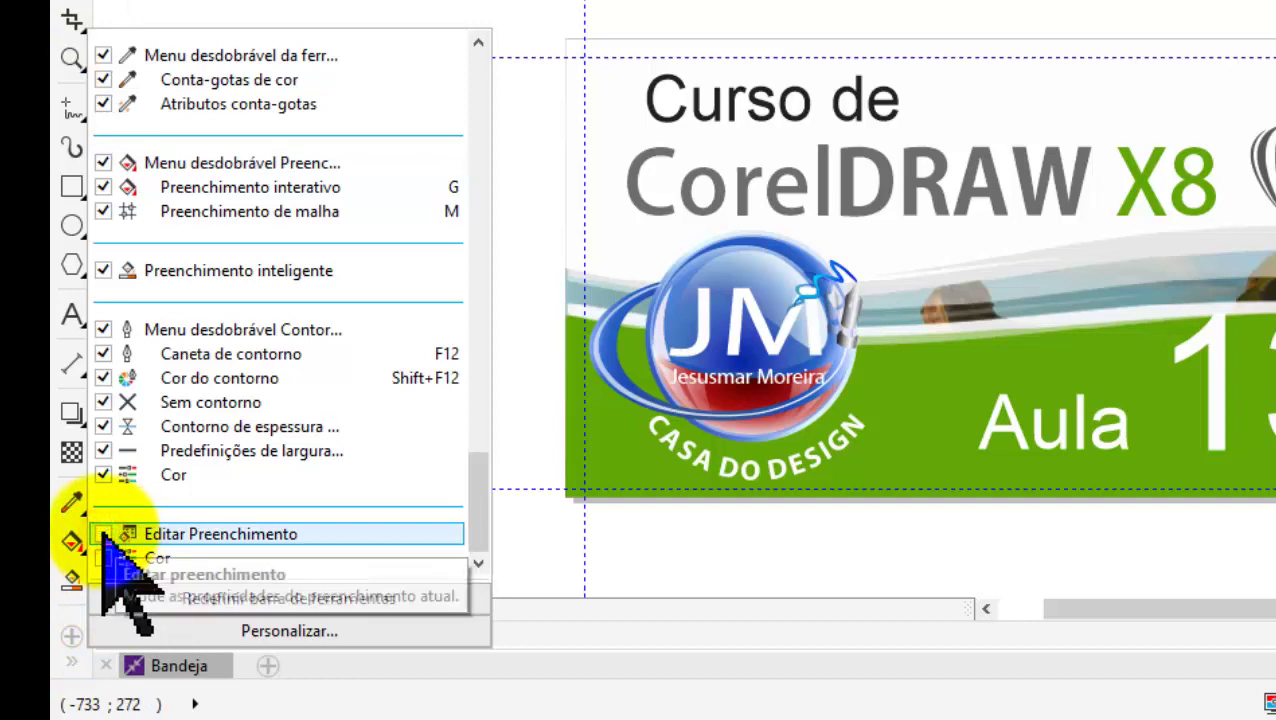
{"action": "left_click", "coordinate": [103, 535]}
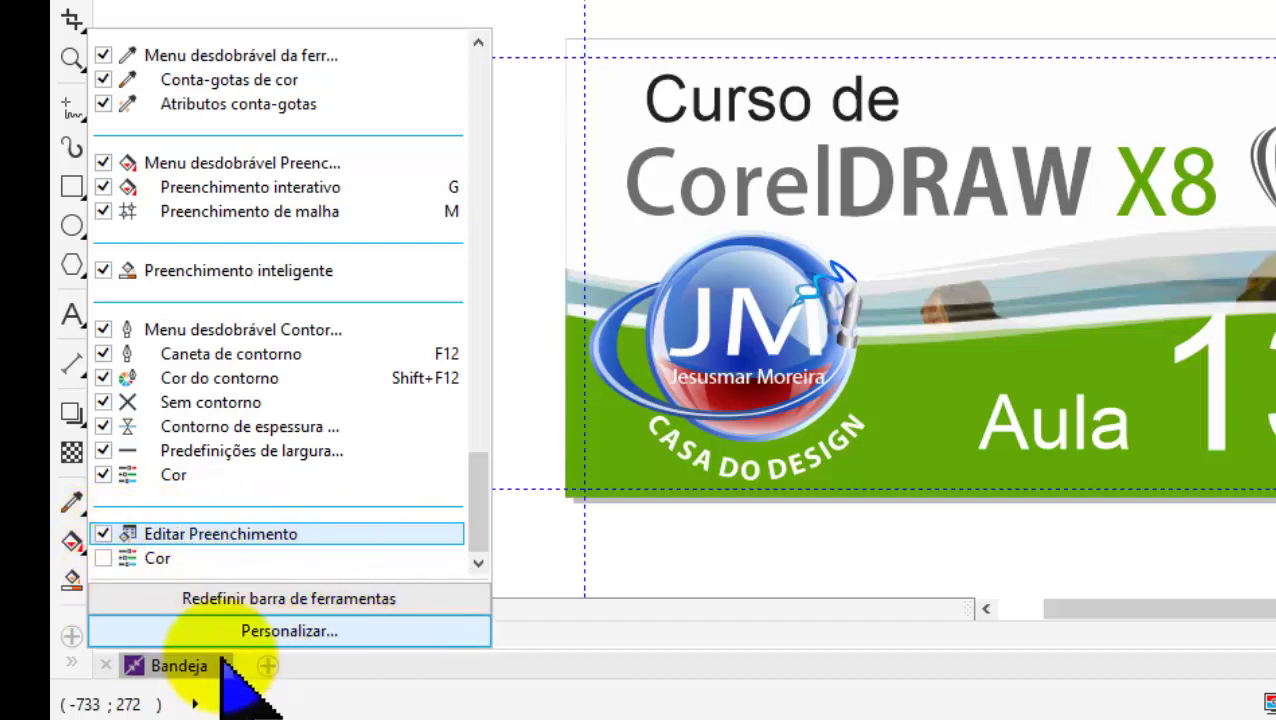
{"action": "left_click", "coordinate": [479, 12]}
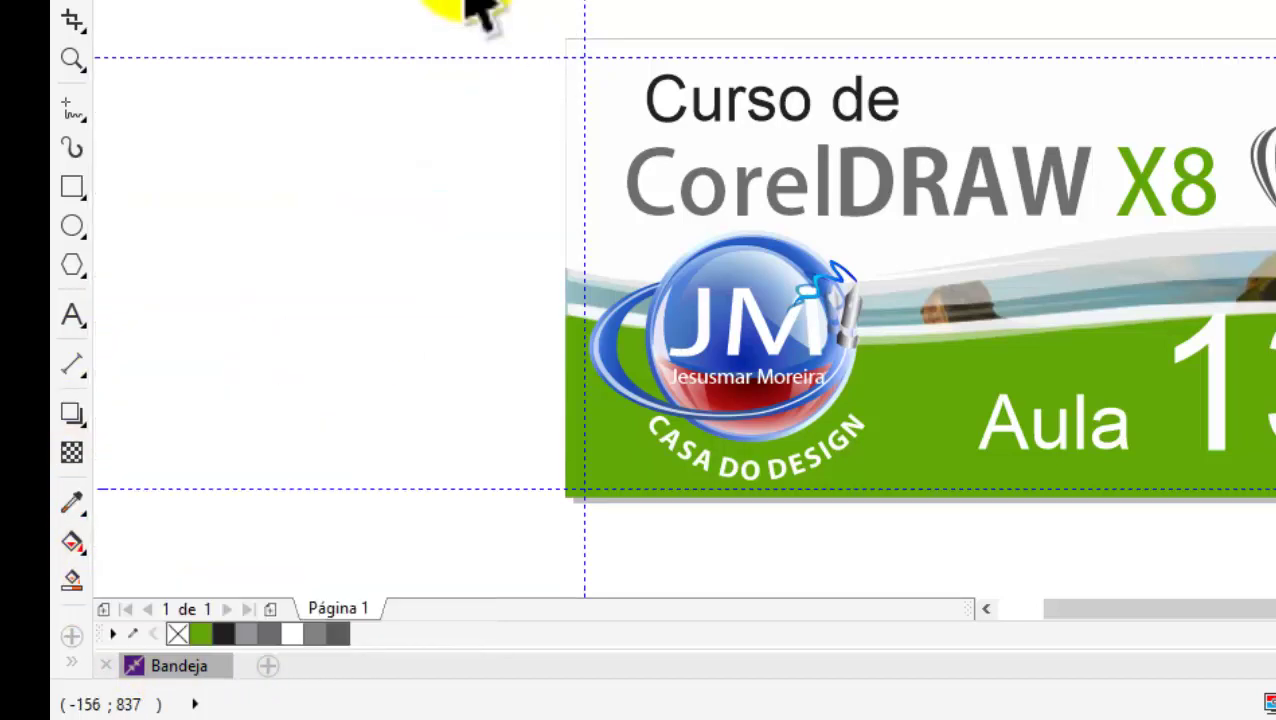
Untick the dimension tools group in the quick-customize list, then close the list.
{"action": "left_click", "coordinate": [74, 366]}
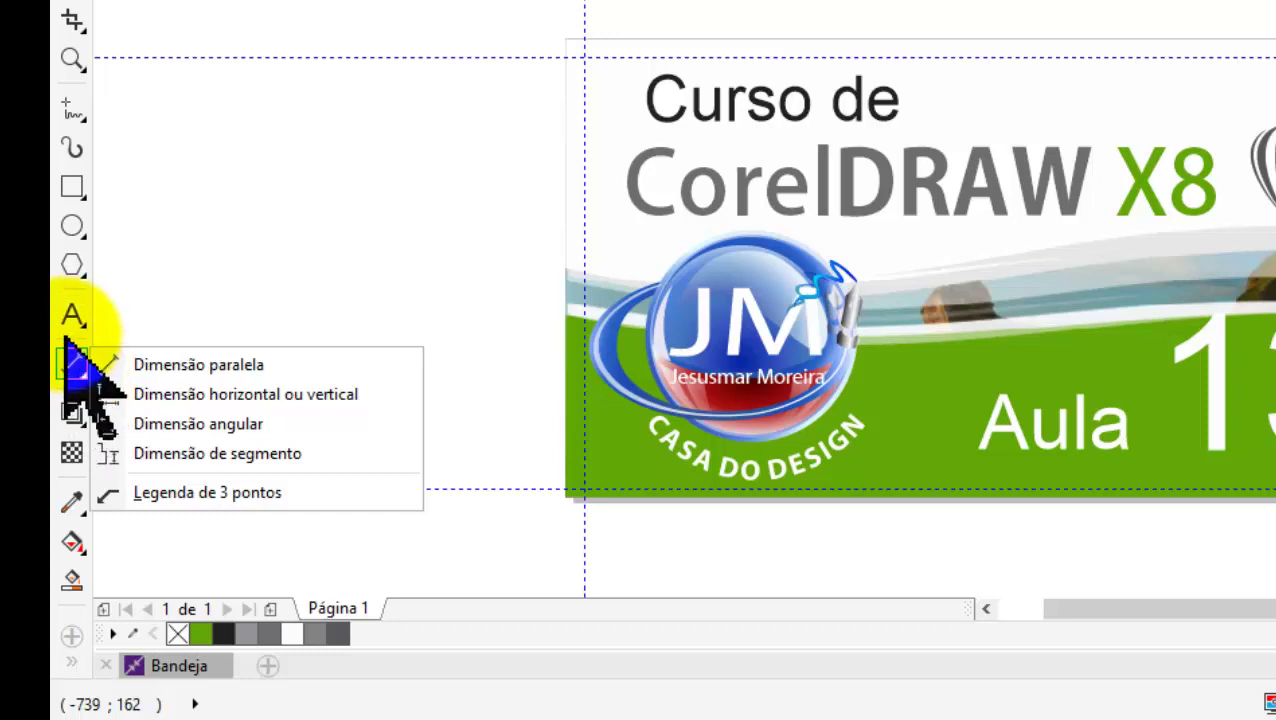
{"action": "mouse_move", "coordinate": [72, 542]}
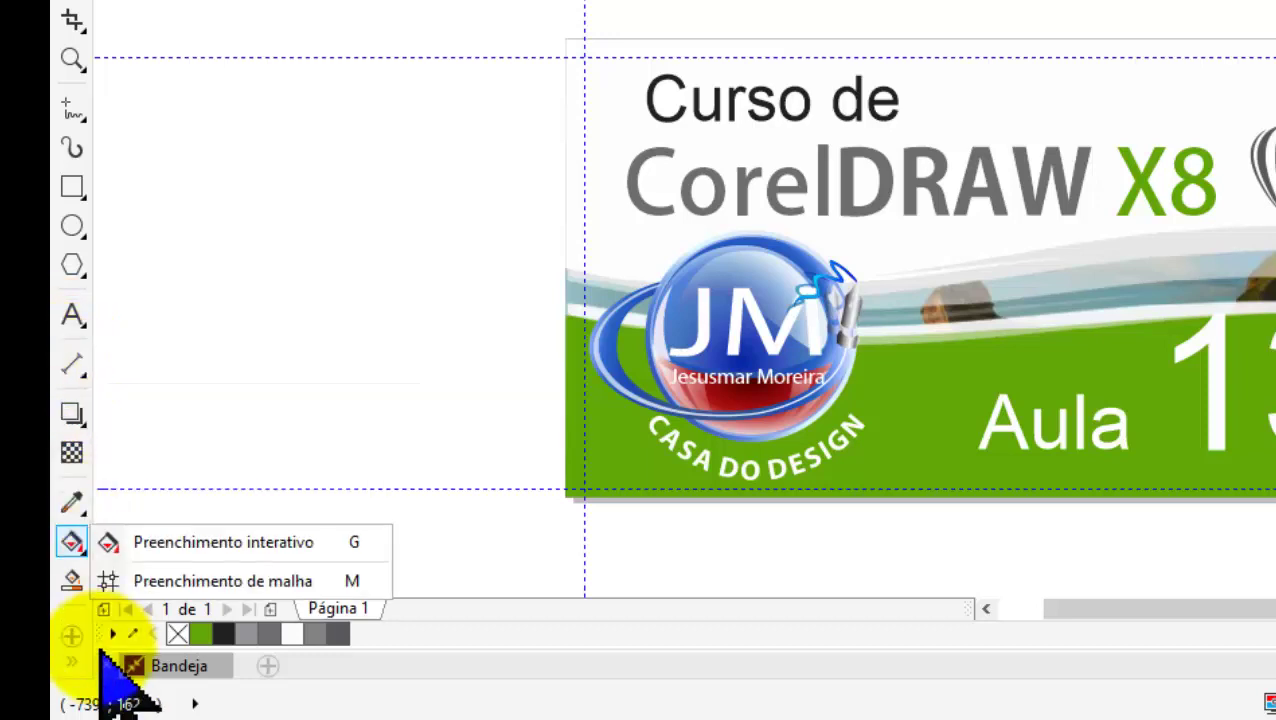
{"action": "left_click", "coordinate": [71, 636]}
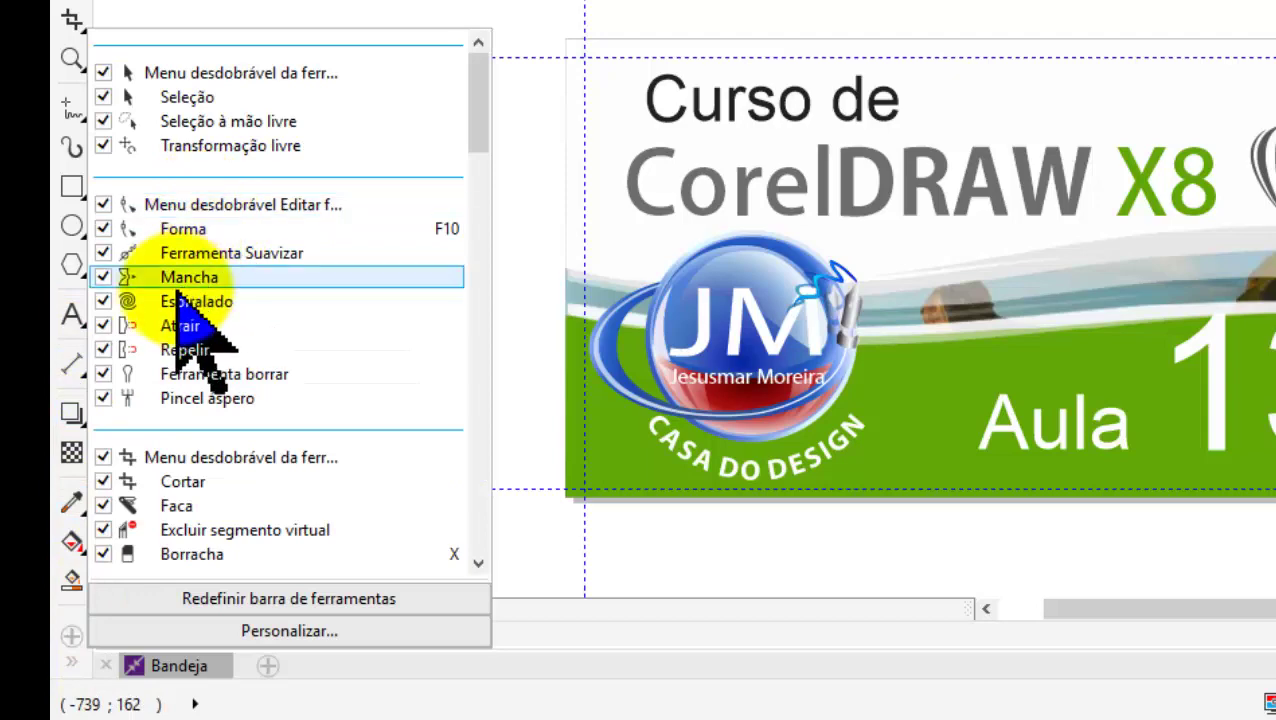
{"action": "scroll", "coordinate": [180, 300], "scroll_direction": "down", "scroll_amount": 1}
{"action": "scroll", "coordinate": [180, 310], "scroll_direction": "down", "scroll_amount": 3}
{"action": "scroll", "coordinate": [178, 320], "scroll_direction": "down", "scroll_amount": 1}
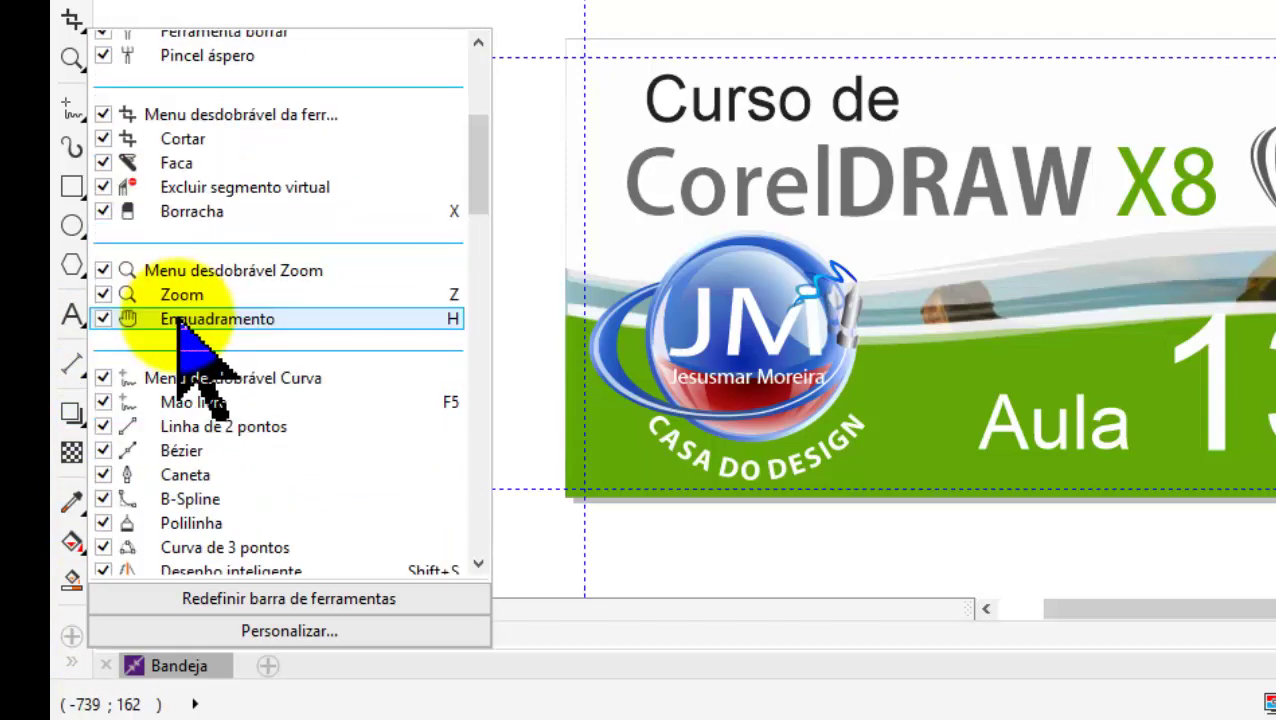
{"action": "scroll", "coordinate": [175, 510], "scroll_direction": "down", "scroll_amount": 4}
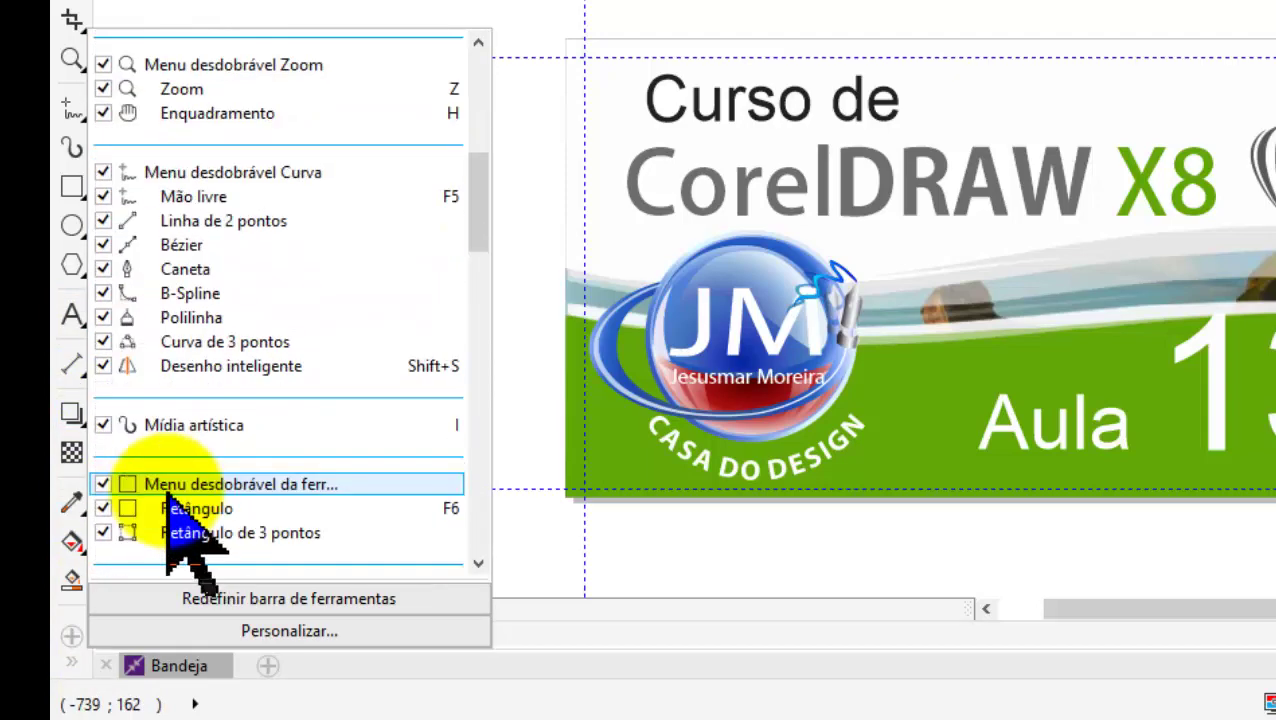
{"action": "scroll", "coordinate": [168, 505], "scroll_direction": "down", "scroll_amount": 3}
{"action": "scroll", "coordinate": [163, 512], "scroll_direction": "down", "scroll_amount": 3}
{"action": "scroll", "coordinate": [157, 505], "scroll_direction": "down", "scroll_amount": 4}
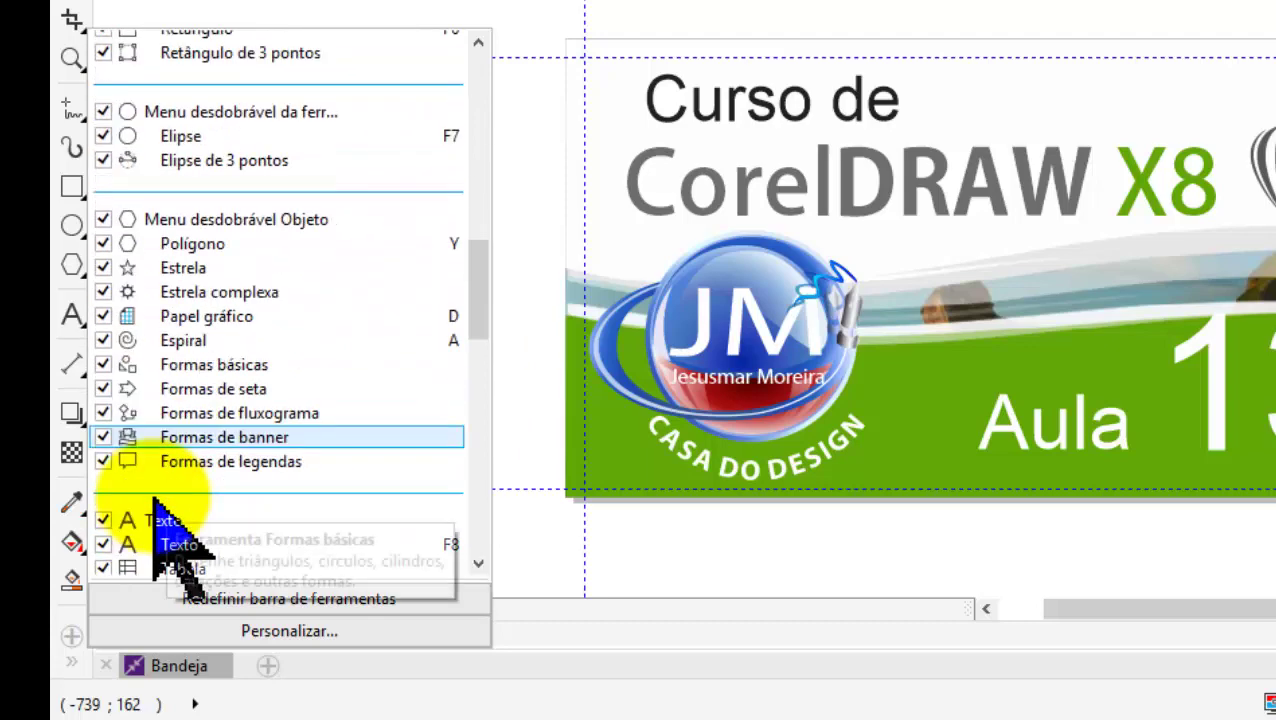
{"action": "scroll", "coordinate": [155, 498], "scroll_direction": "down", "scroll_amount": 1}
{"action": "scroll", "coordinate": [155, 500], "scroll_direction": "down", "scroll_amount": 1}
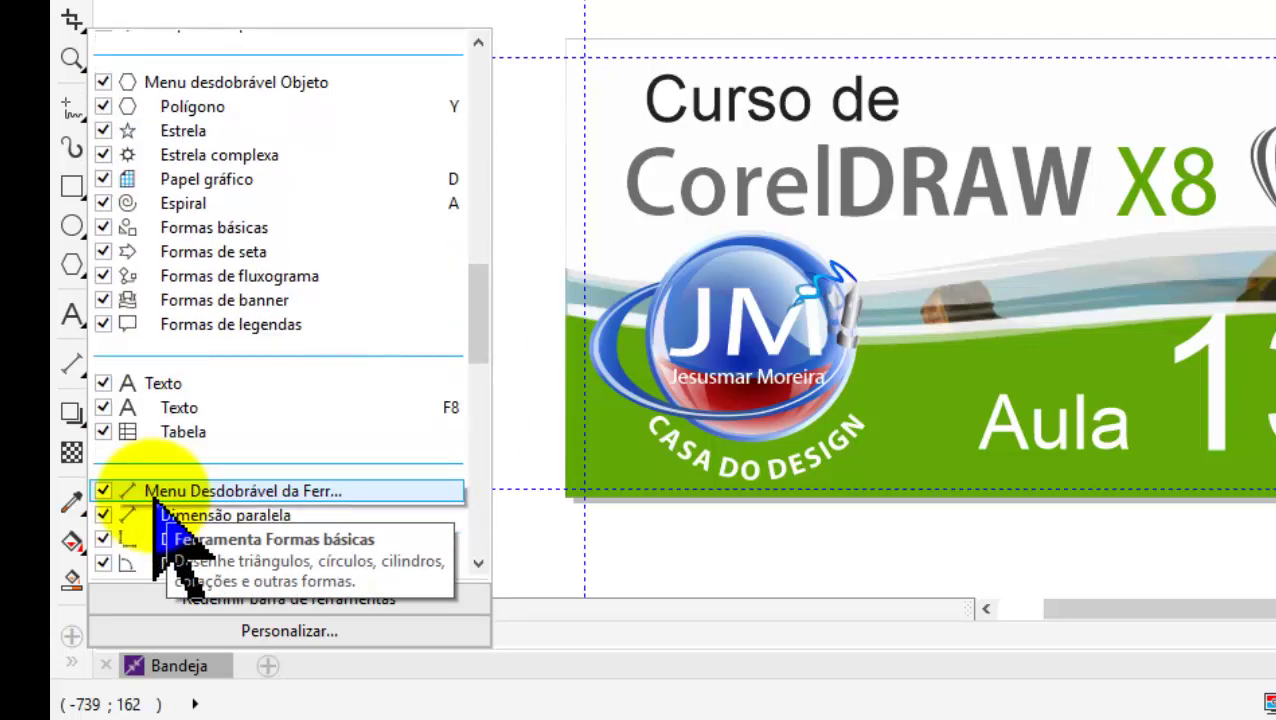
{"action": "scroll", "coordinate": [155, 500], "scroll_direction": "down", "scroll_amount": 1}
{"action": "scroll", "coordinate": [155, 500], "scroll_direction": "down", "scroll_amount": 1}
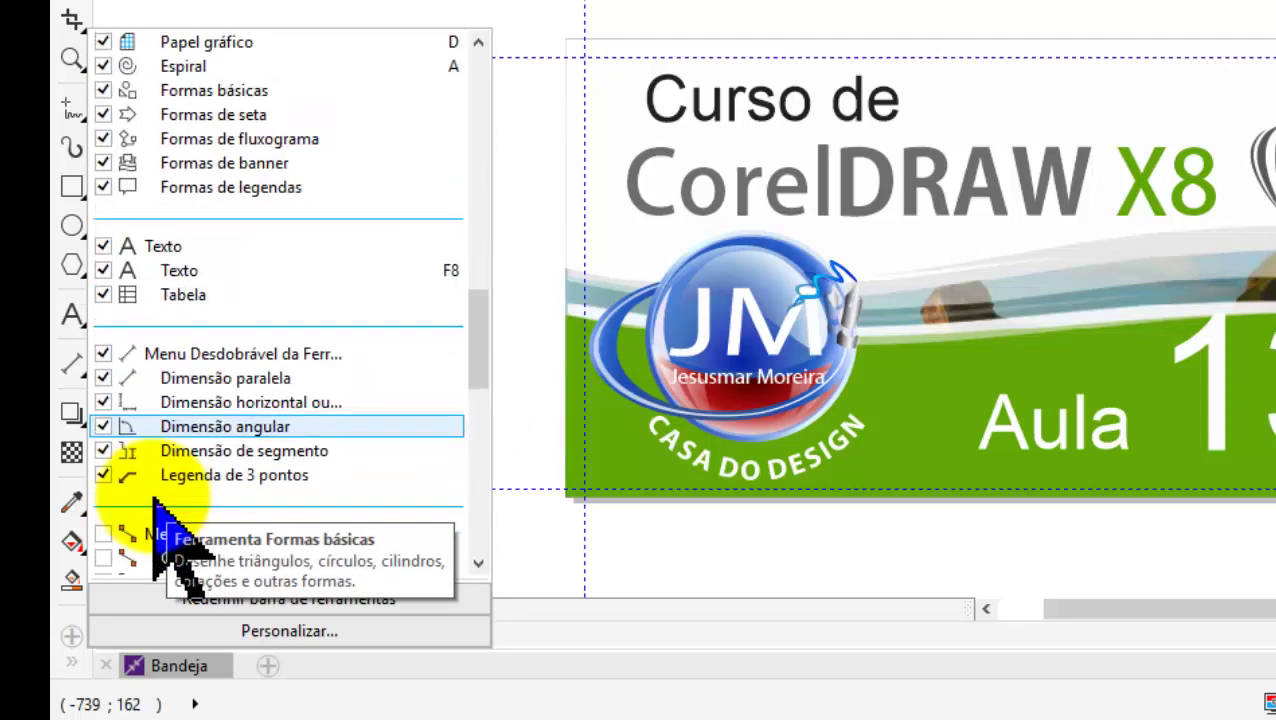
{"action": "scroll", "coordinate": [155, 500], "scroll_direction": "down", "scroll_amount": 1}
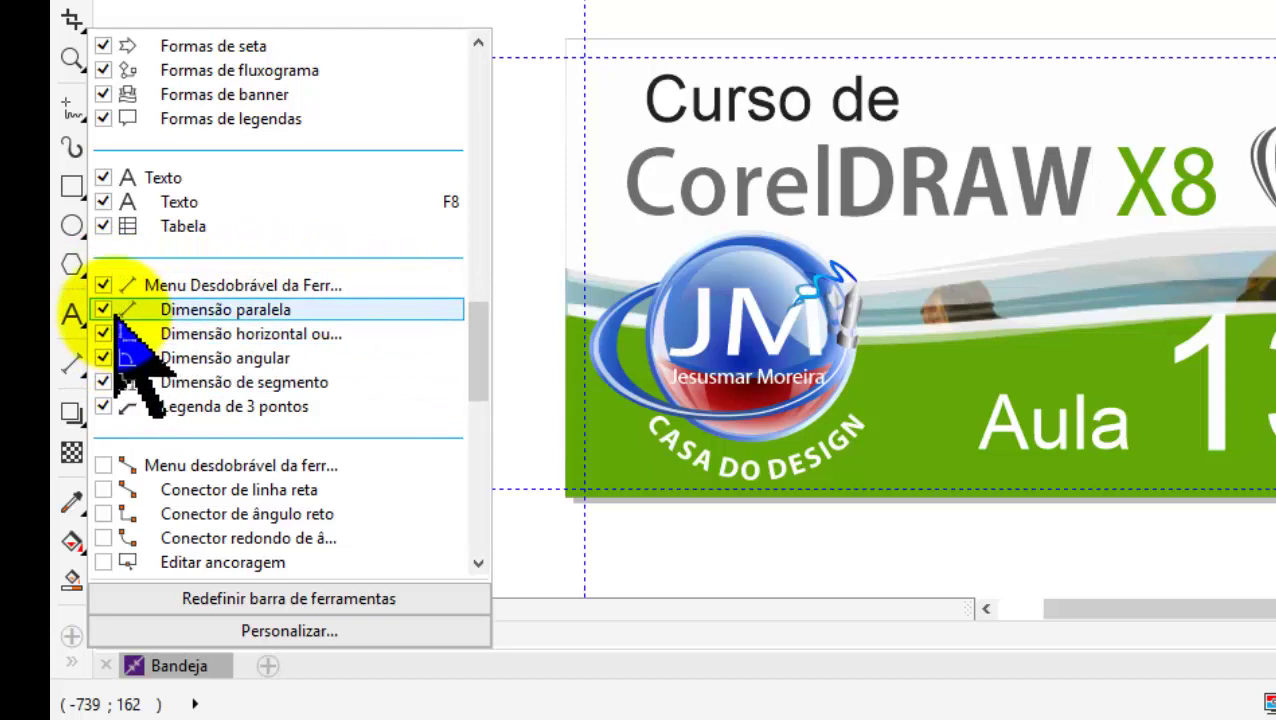
{"action": "left_click", "coordinate": [103, 285]}
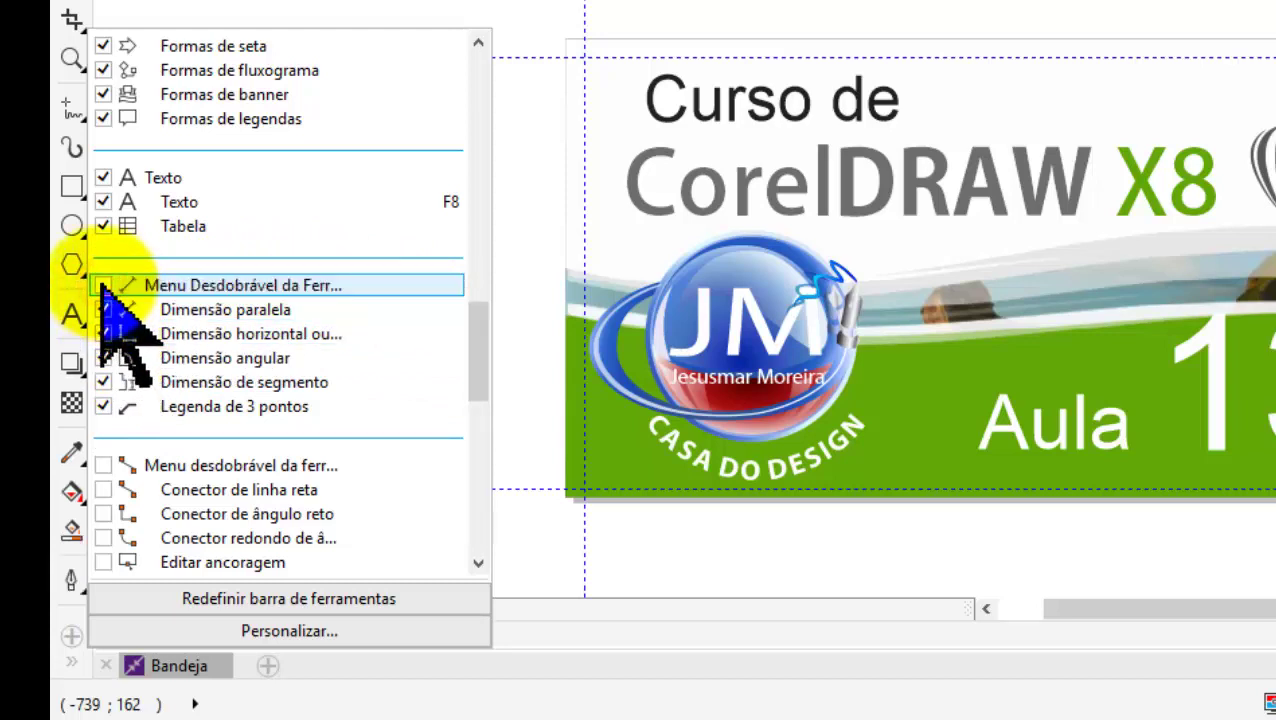
{"action": "left_click", "coordinate": [463, 22]}
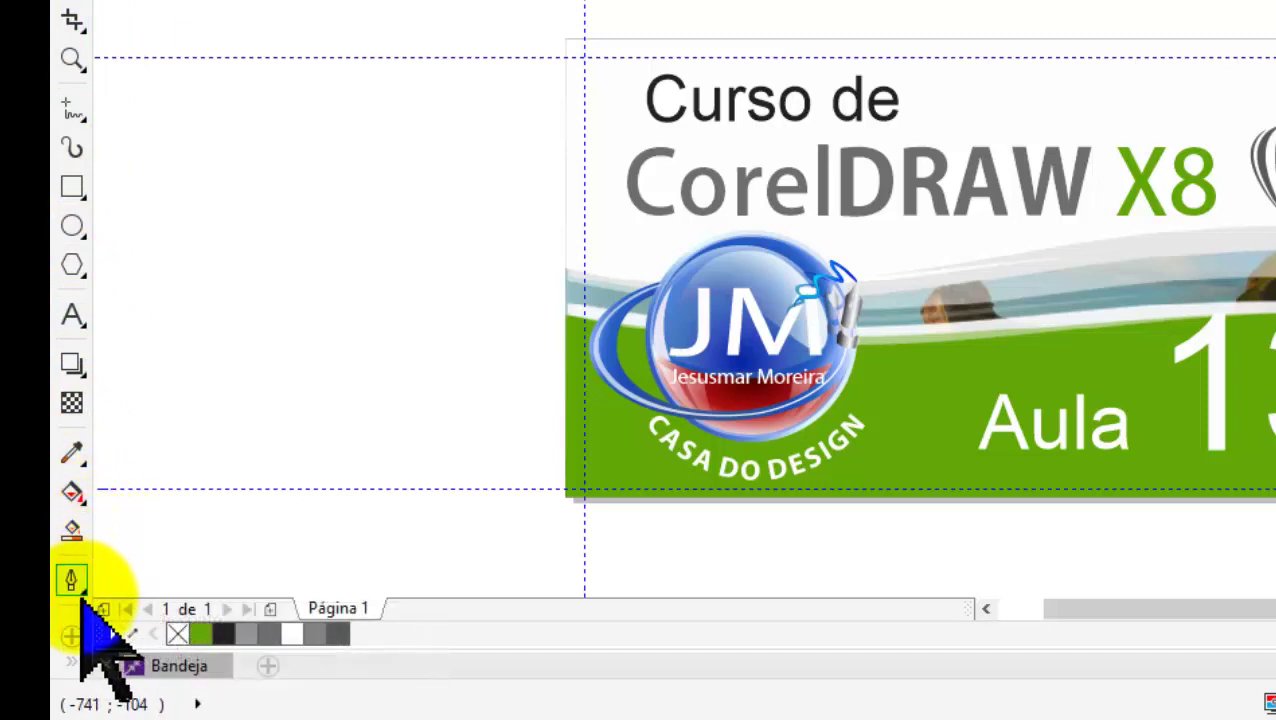
Check the outline pen options, then open Editar preenchimento from the toolbox overflow.
{"action": "left_click", "coordinate": [84, 592]}
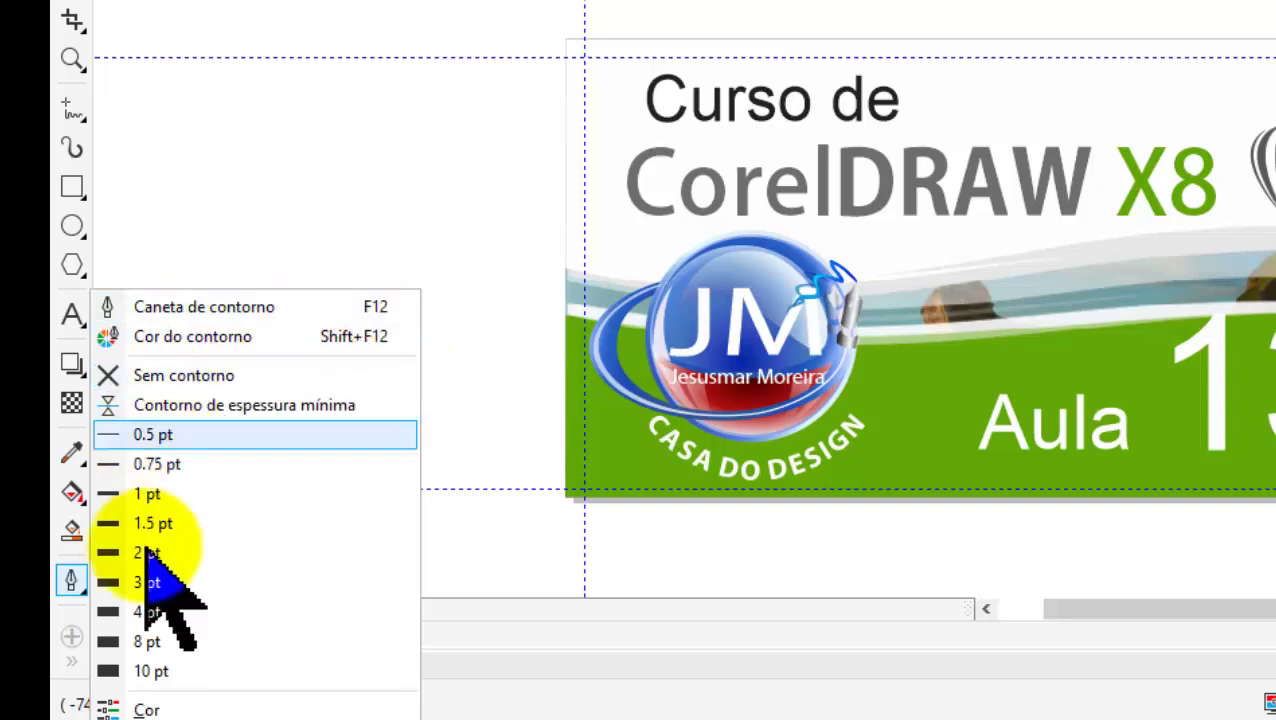
{"action": "left_click", "coordinate": [186, 160]}
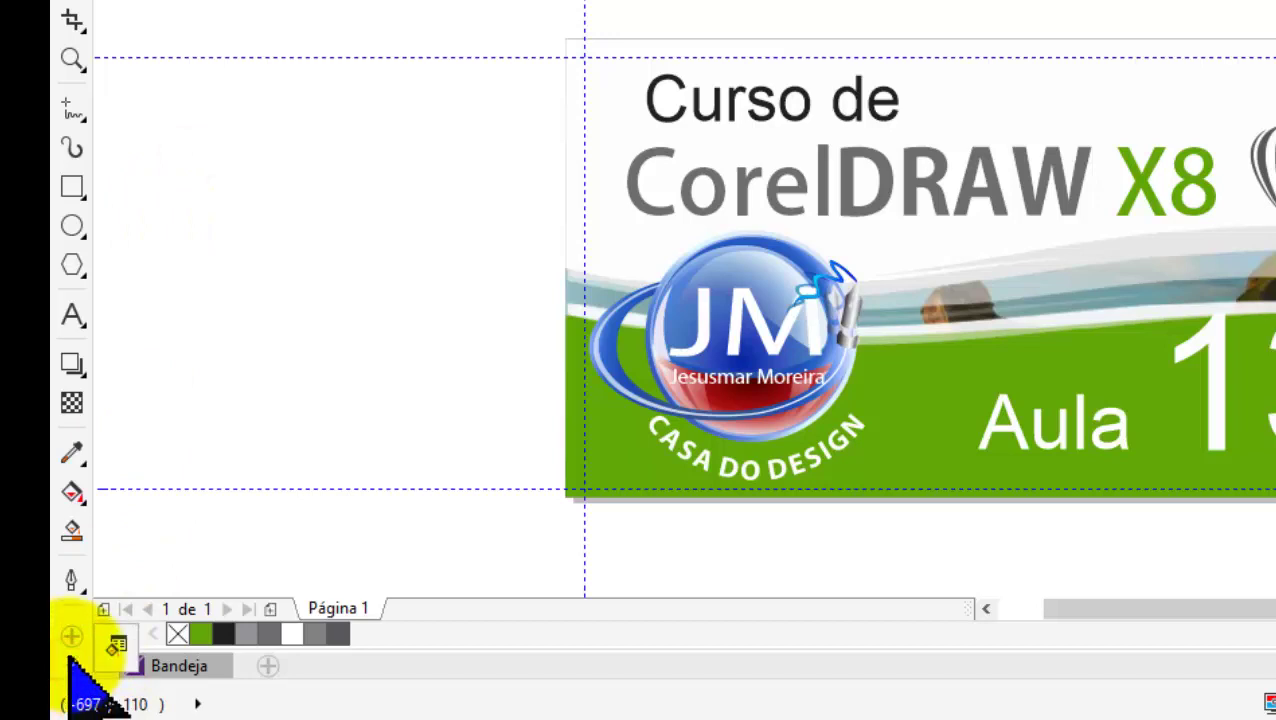
{"action": "left_click", "coordinate": [172, 412]}
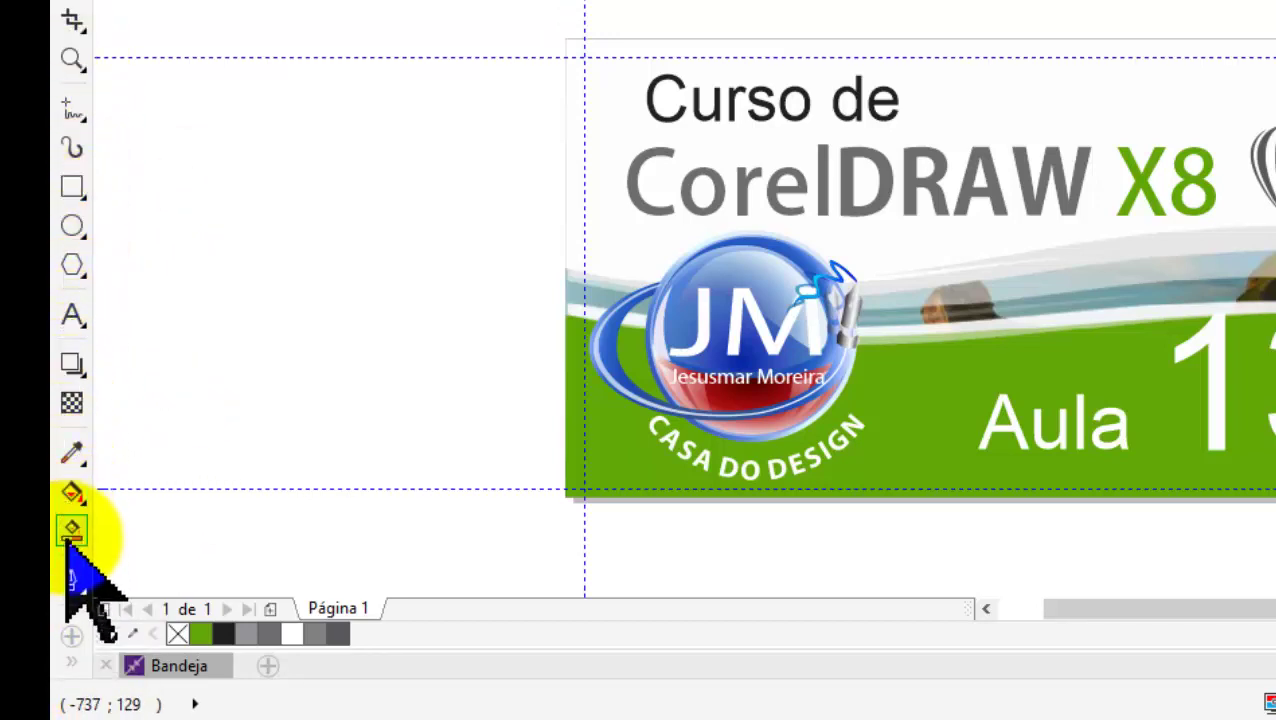
{"action": "left_click", "coordinate": [72, 402]}
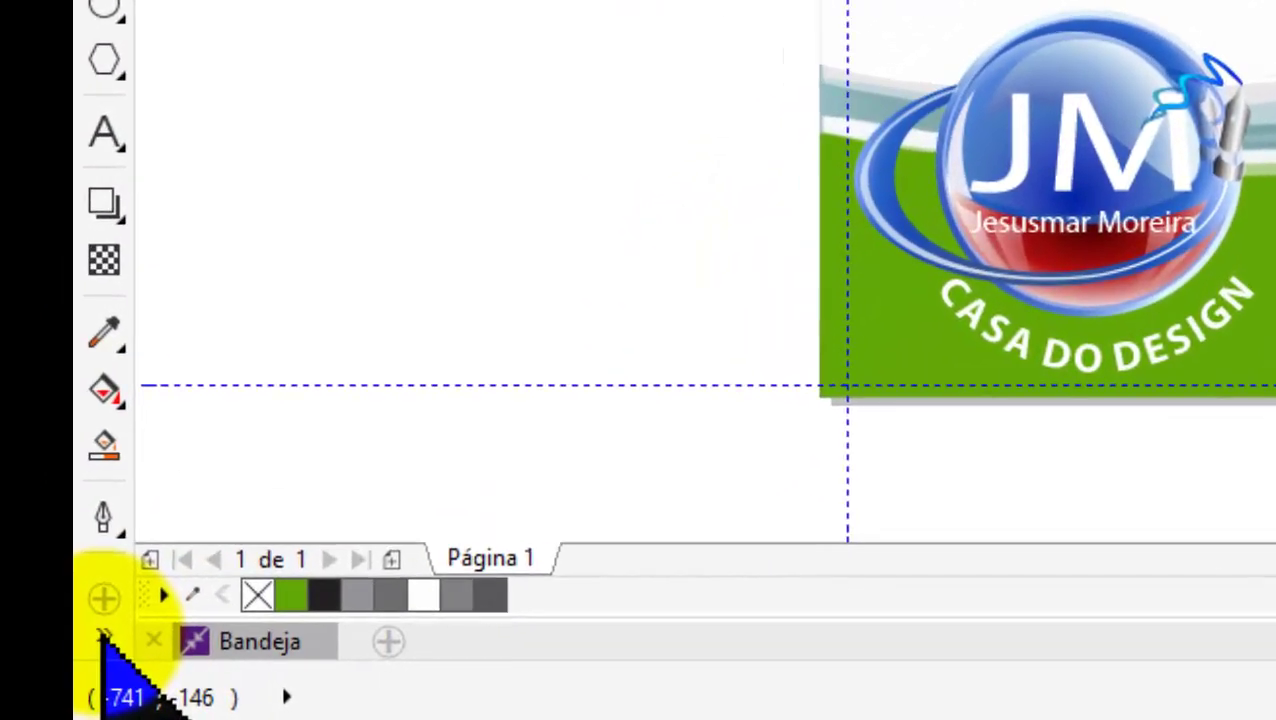
{"action": "left_click", "coordinate": [71, 663]}
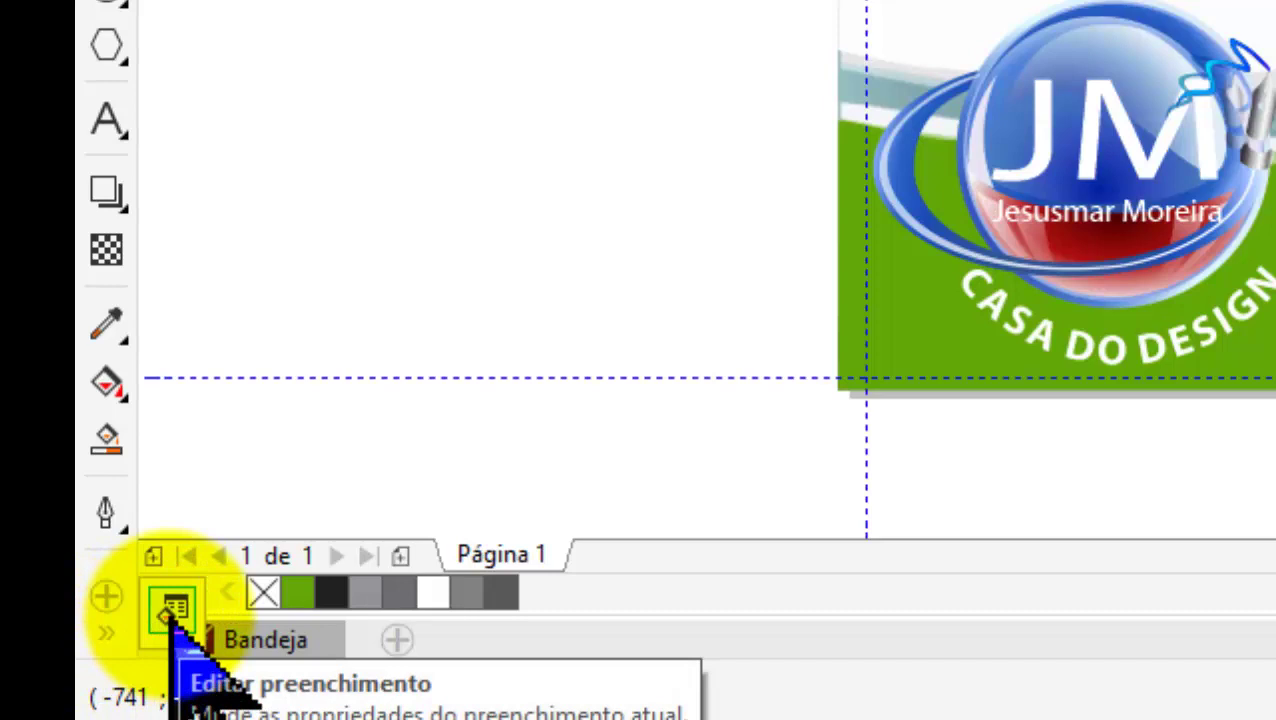
{"action": "left_click", "coordinate": [168, 611]}
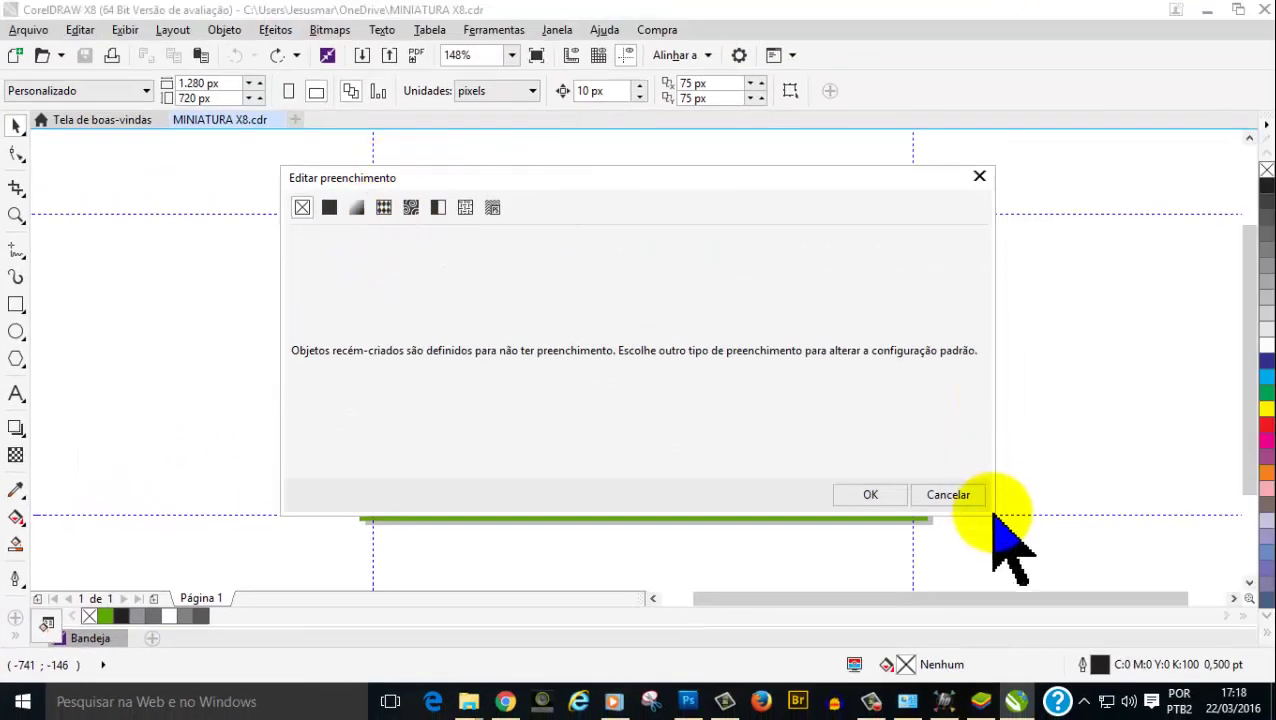
Cancel the Editar preenchimento dialog, keeping no default fill for new objects.
{"action": "left_click", "coordinate": [948, 495]}
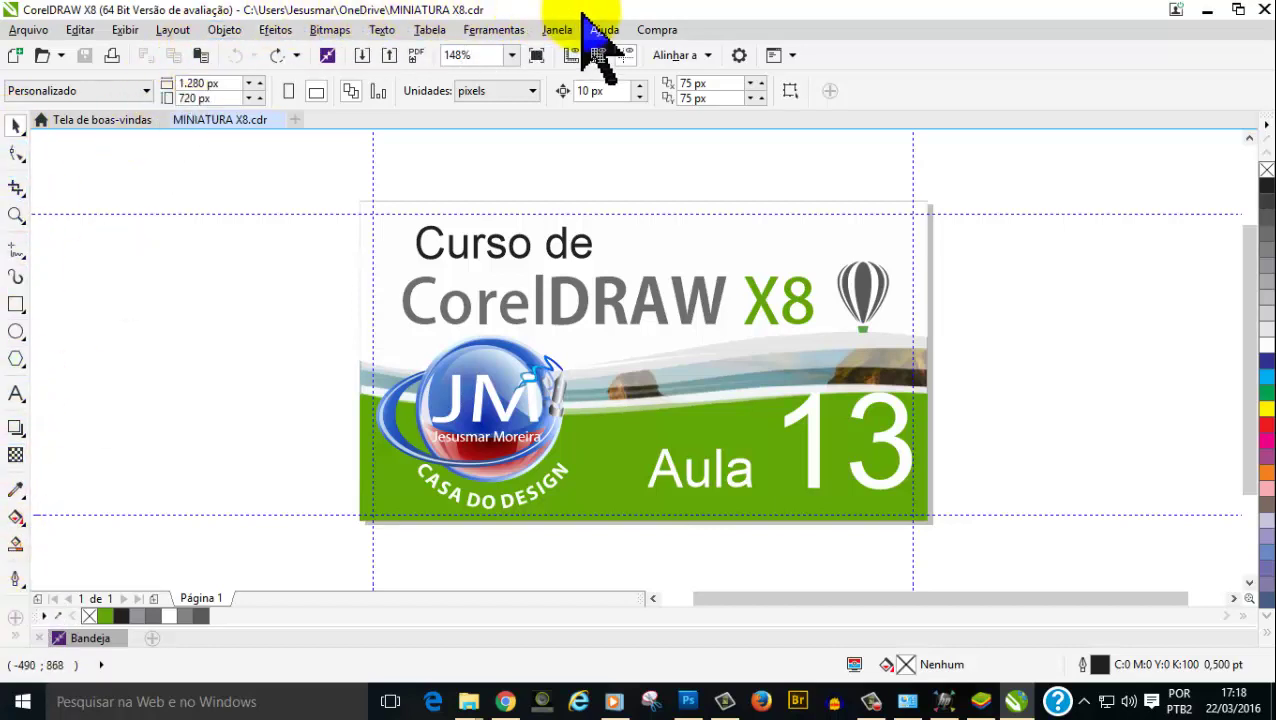
Open the Janela menu to show the window, docker and toolbar options.
{"action": "left_click", "coordinate": [558, 29]}
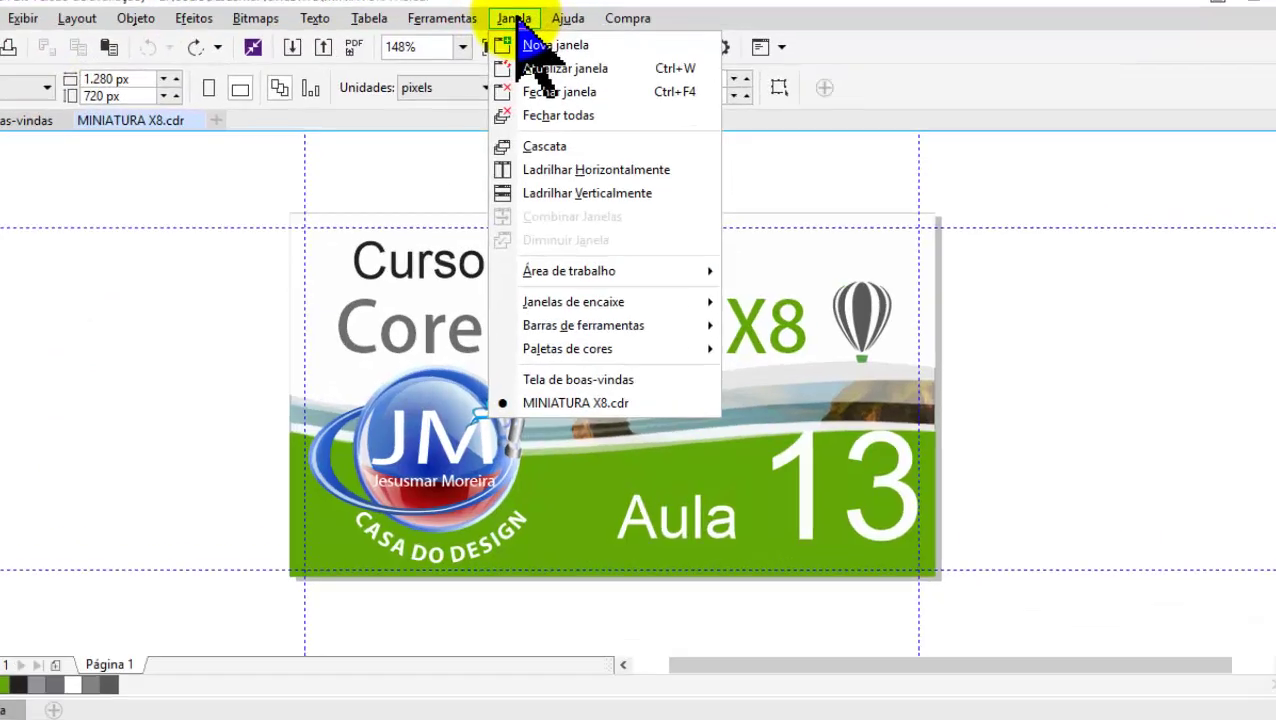